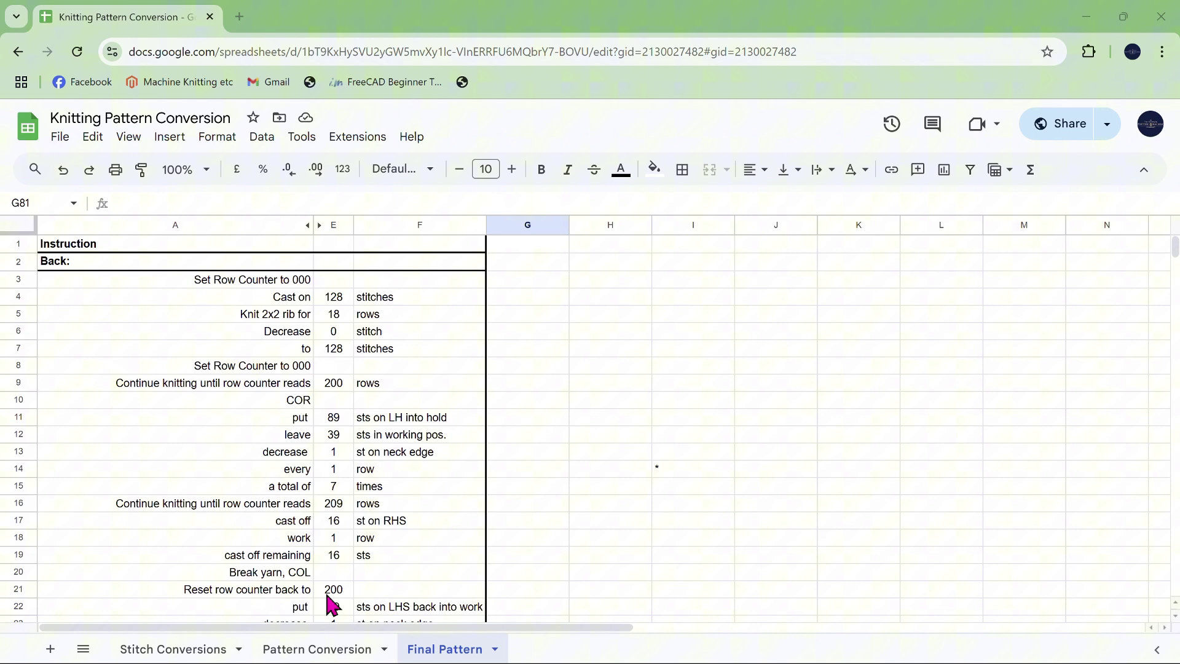
Step: Review the Pattern Conversion inputs: cast-on 106, rib rows 14, 49 cm, 73 held and 32 working stitches
{"action": "left_click", "coordinate": [326, 650]}
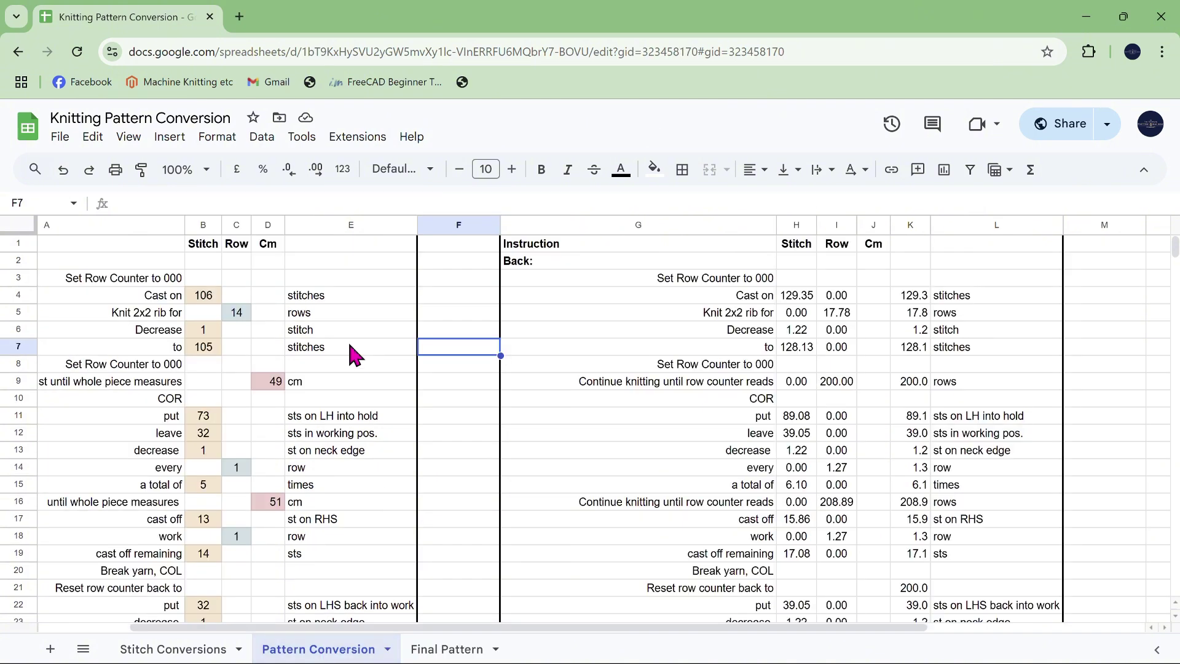
{"action": "left_click", "coordinate": [208, 296]}
{"action": "left_click", "coordinate": [243, 317]}
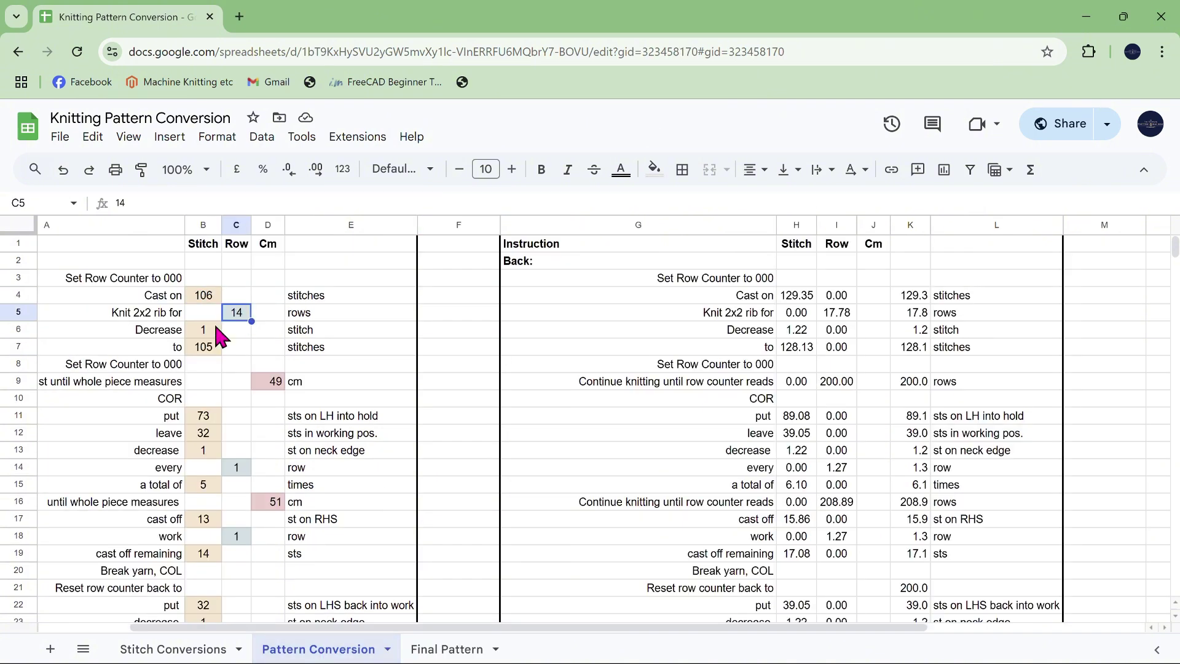
{"action": "left_click", "coordinate": [212, 332]}
{"action": "left_click", "coordinate": [205, 349]}
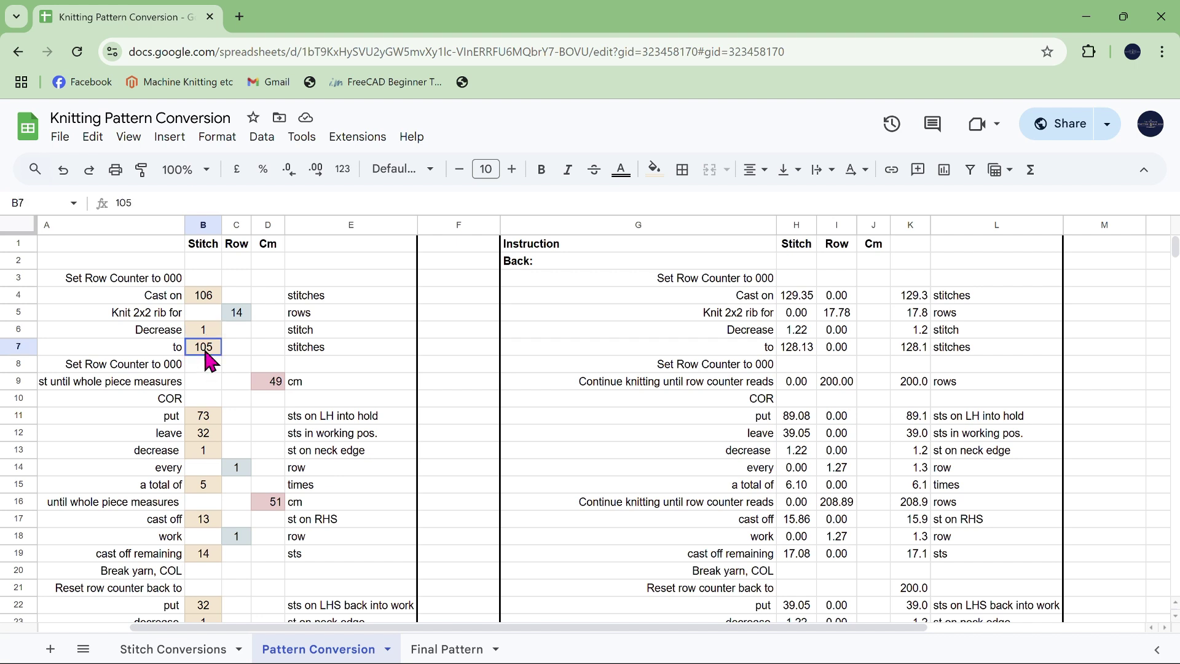
{"action": "left_click", "coordinate": [276, 386]}
{"action": "left_click", "coordinate": [209, 418]}
{"action": "left_click", "coordinate": [210, 434]}
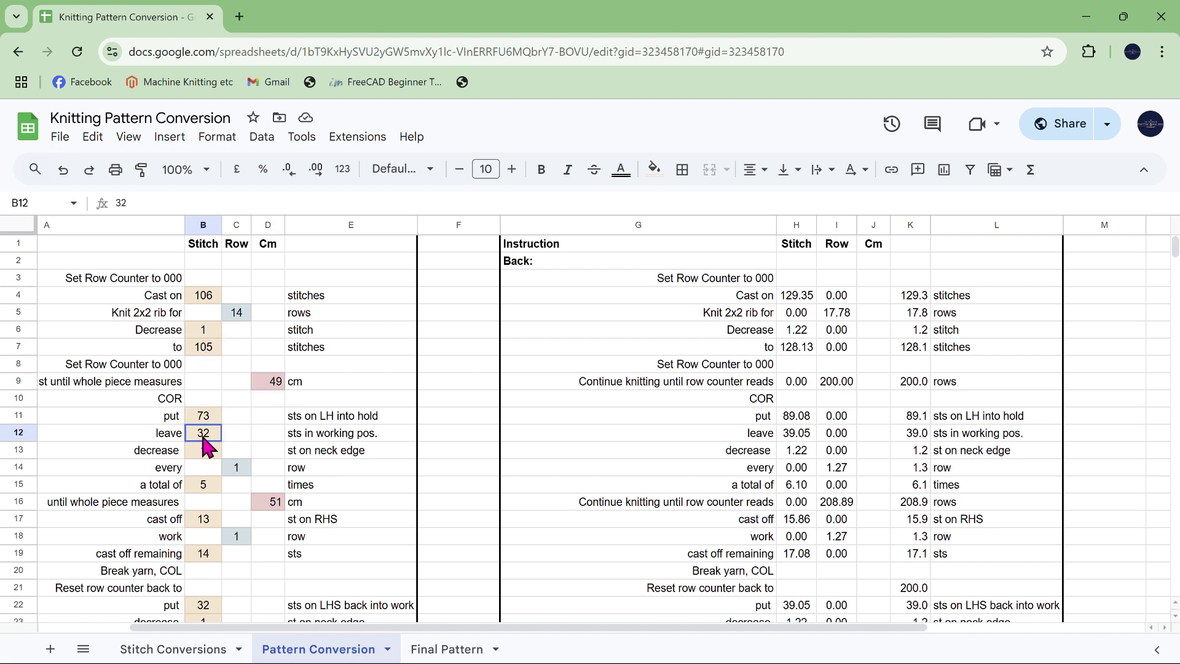
Step: Change the cast-on count in B4 to 114 and check the converted result in K4
{"action": "left_click", "coordinate": [209, 301]}
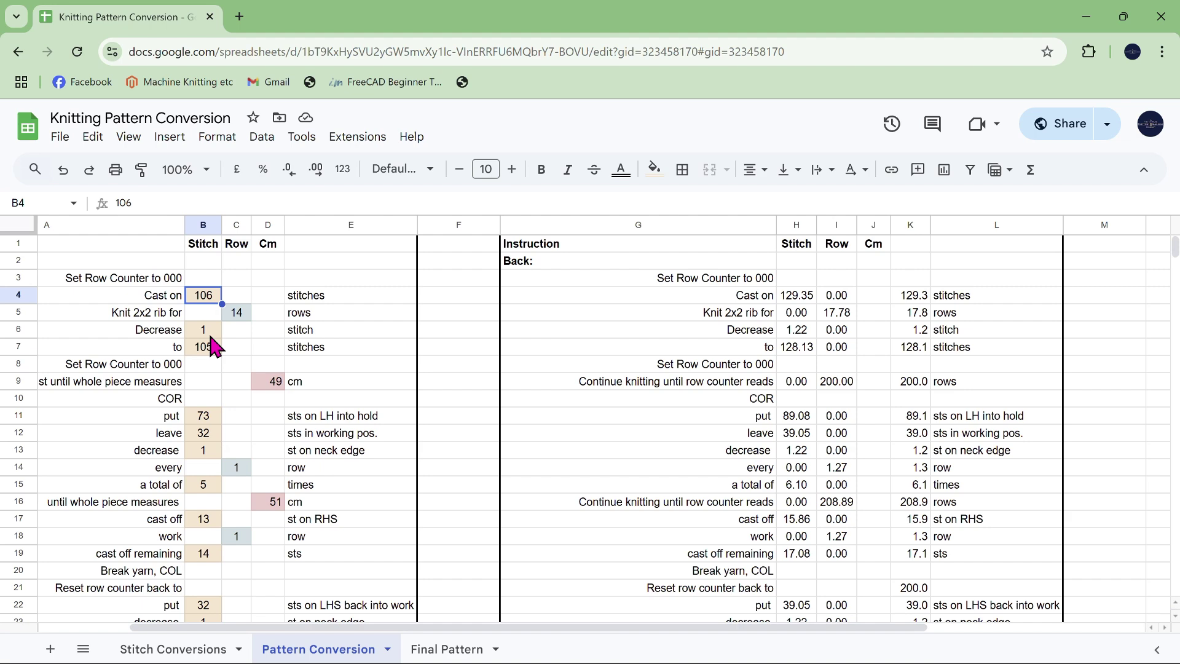
{"action": "scroll", "coordinate": [281, 453], "scroll_direction": "down", "scroll_amount": 4}
{"action": "scroll", "coordinate": [281, 453], "scroll_direction": "up", "scroll_amount": 4}
{"action": "type", "text": "114"}
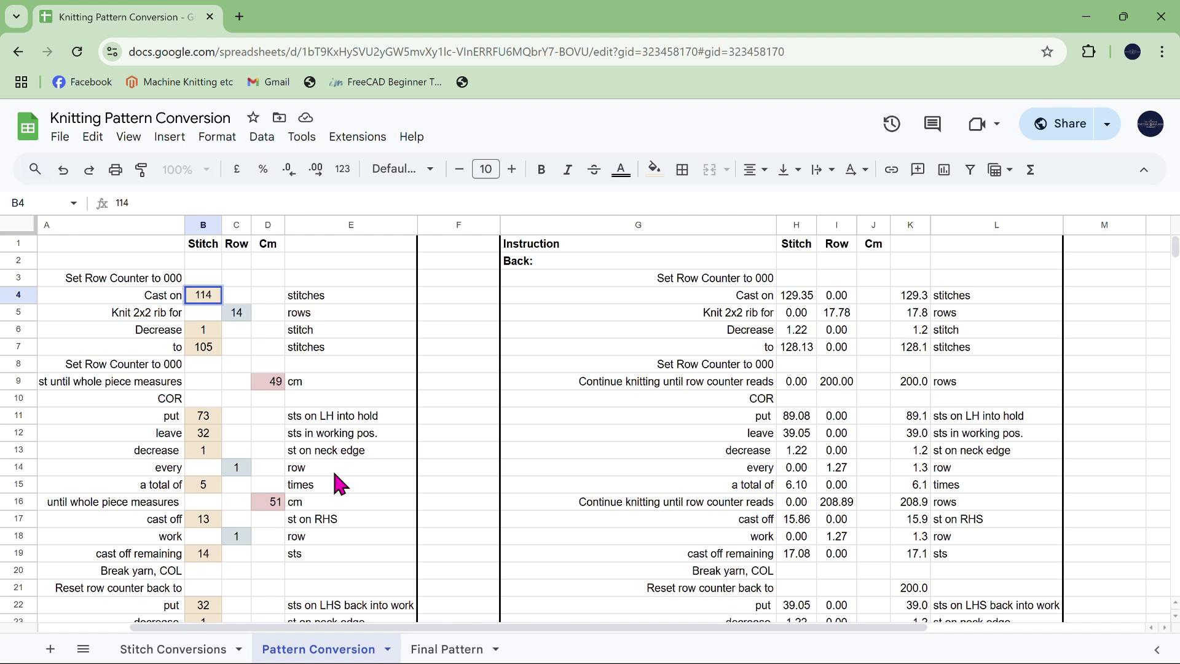
{"action": "key", "text": "Return"}
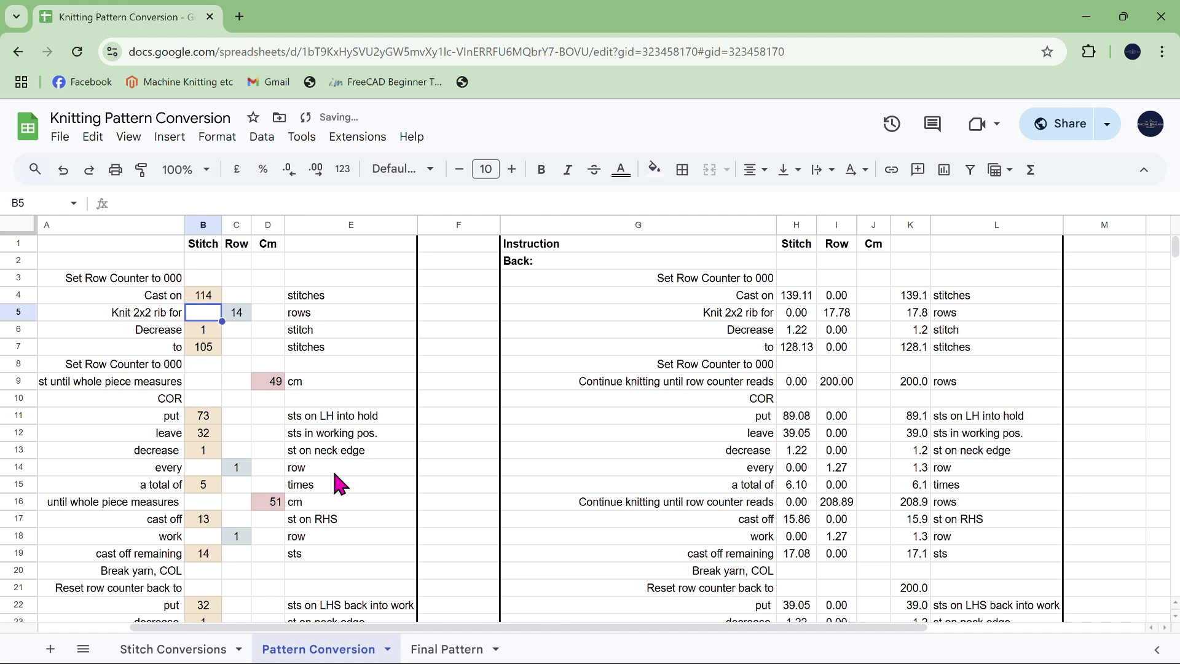
{"action": "left_click", "coordinate": [914, 298]}
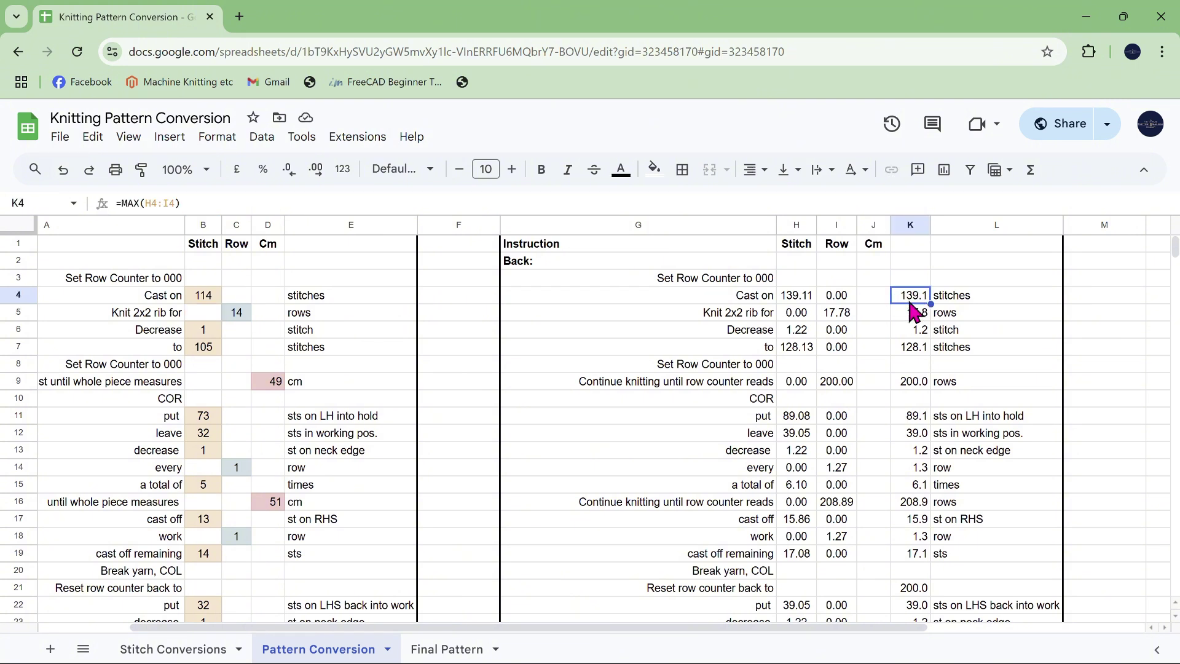
Step: Restore the cast-on count in B4 to 106
{"action": "left_click", "coordinate": [203, 299]}
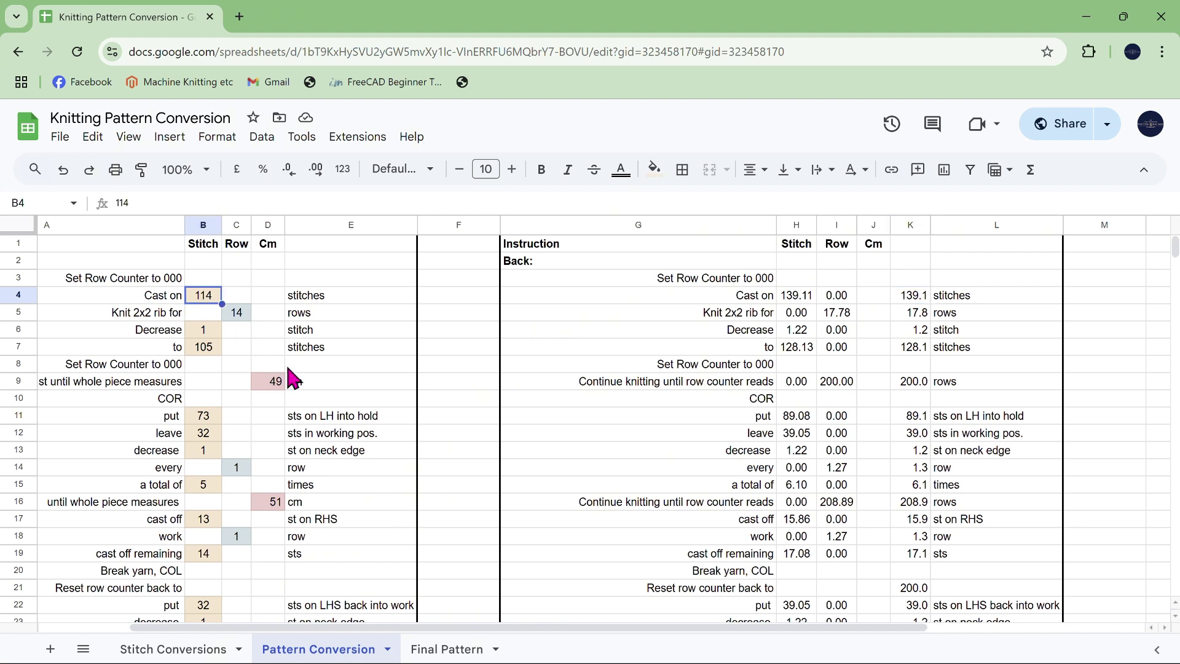
{"action": "type", "text": "106"}
{"action": "key", "text": "Return"}
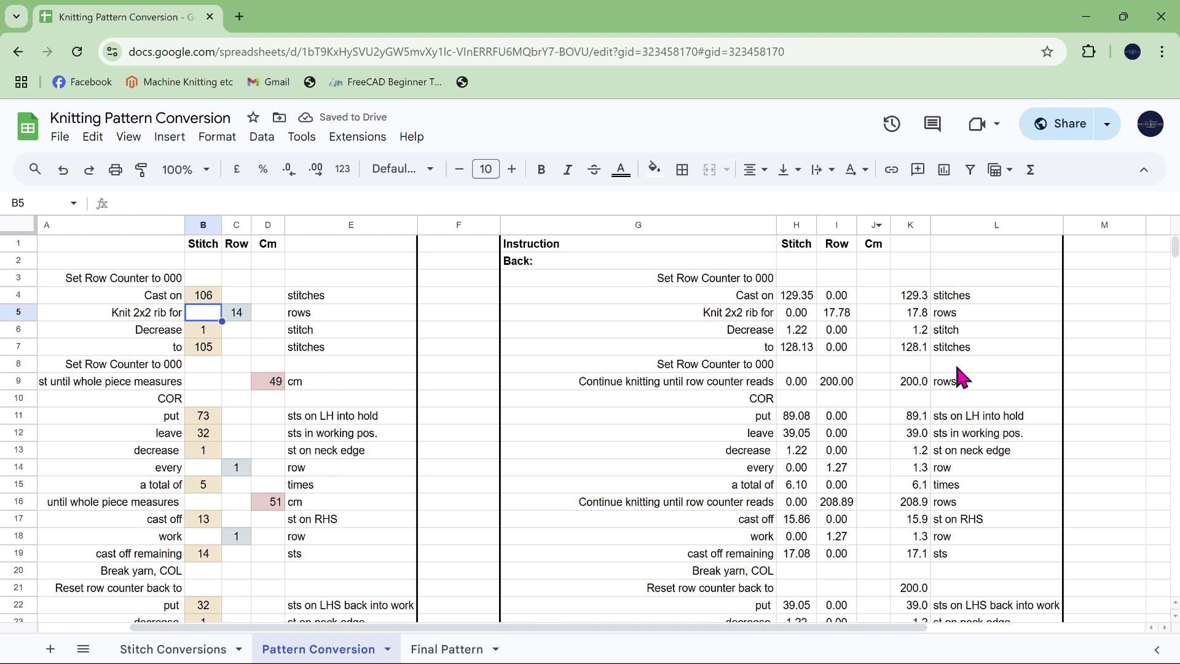
Step: Look over the Final Pattern sheet, then return to Pattern Conversion
{"action": "left_click", "coordinate": [456, 650]}
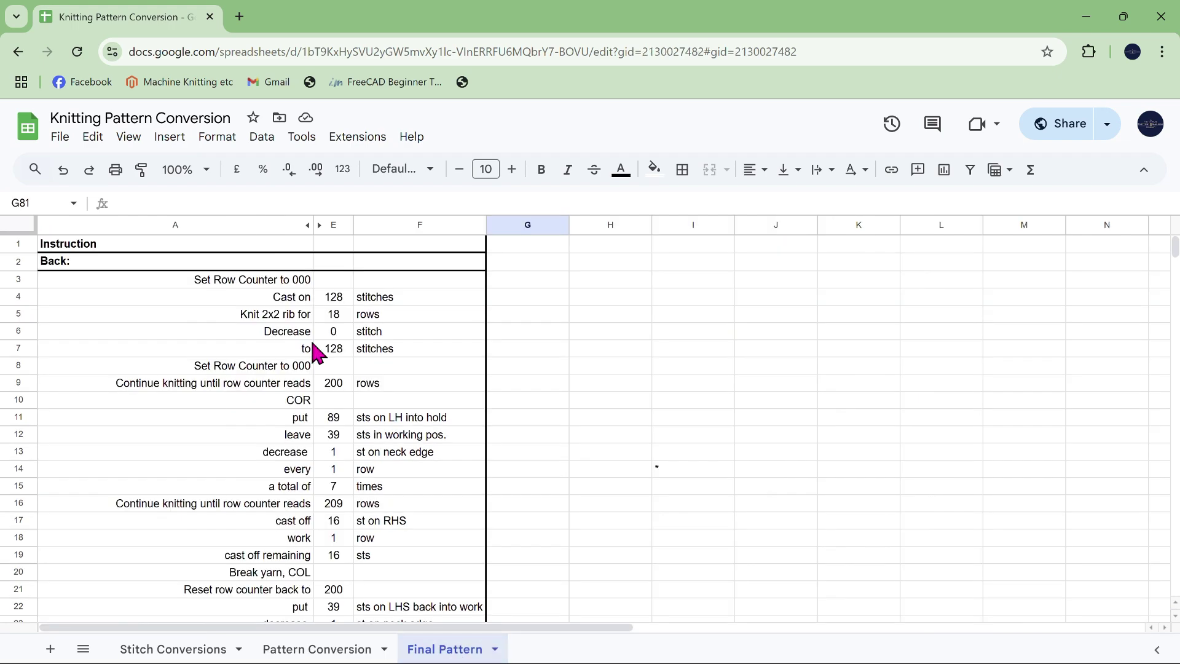
{"action": "scroll", "coordinate": [315, 349], "scroll_direction": "down", "scroll_amount": 15}
{"action": "scroll", "coordinate": [315, 349], "scroll_direction": "down", "scroll_amount": 5}
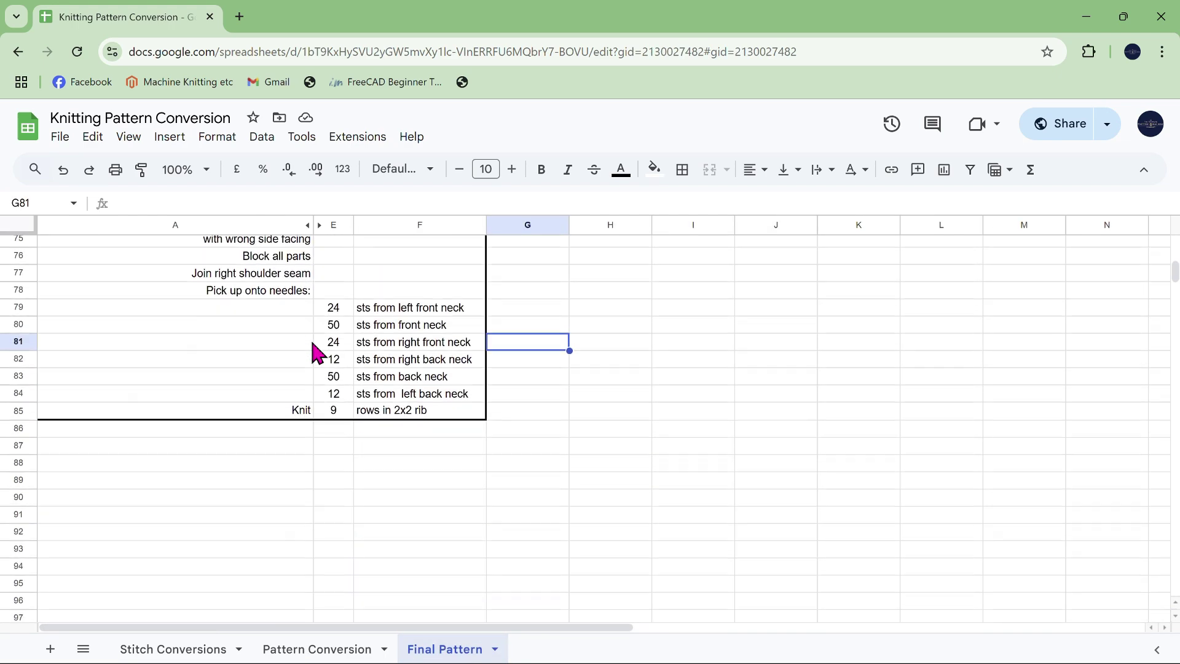
{"action": "scroll", "coordinate": [316, 345], "scroll_direction": "up", "scroll_amount": 20}
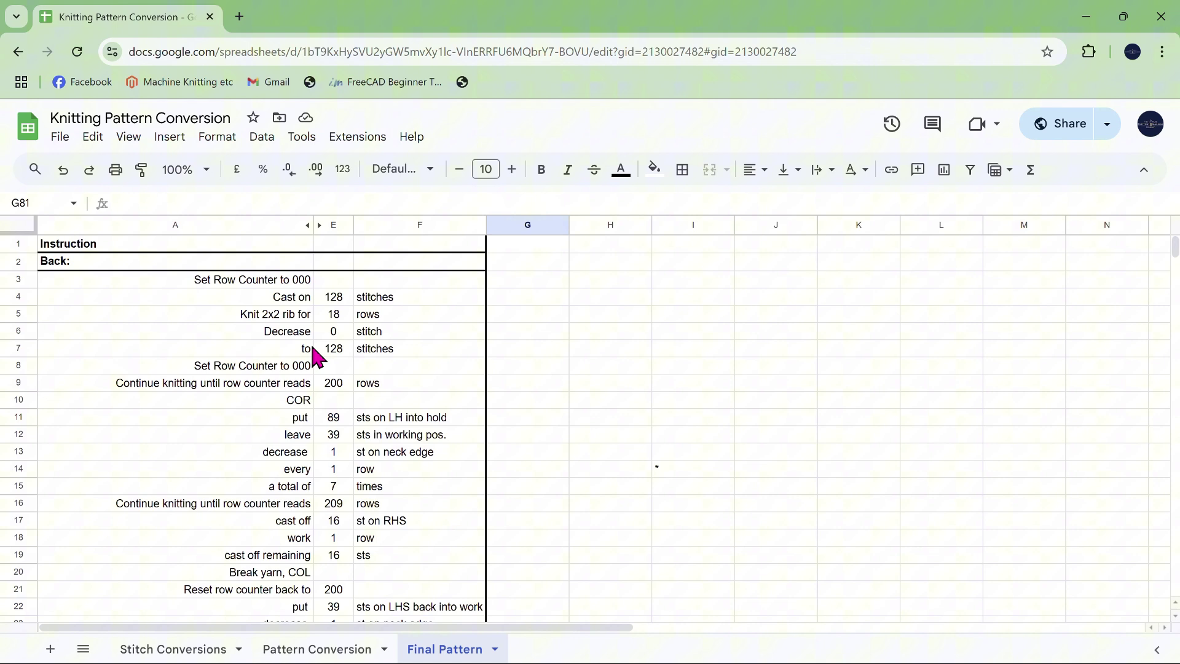
{"action": "left_click", "coordinate": [309, 648]}
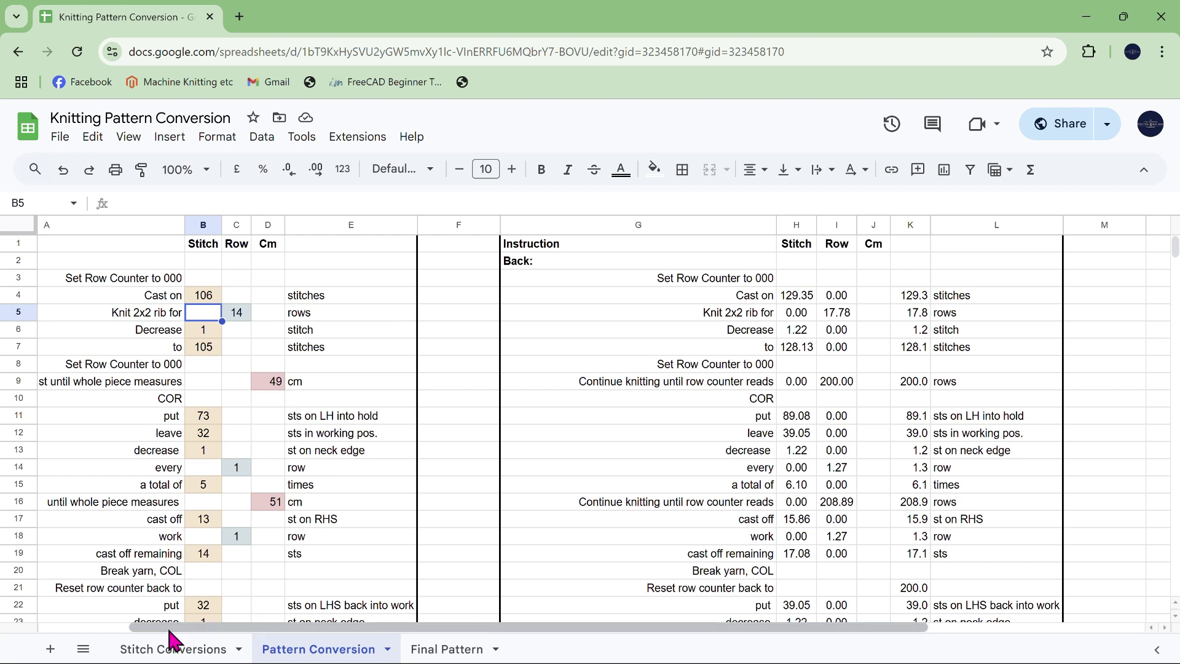
Step: Enter 16.5 as the swatch stitch measurement in B5 on Stitch Conversions
{"action": "left_click", "coordinate": [180, 647]}
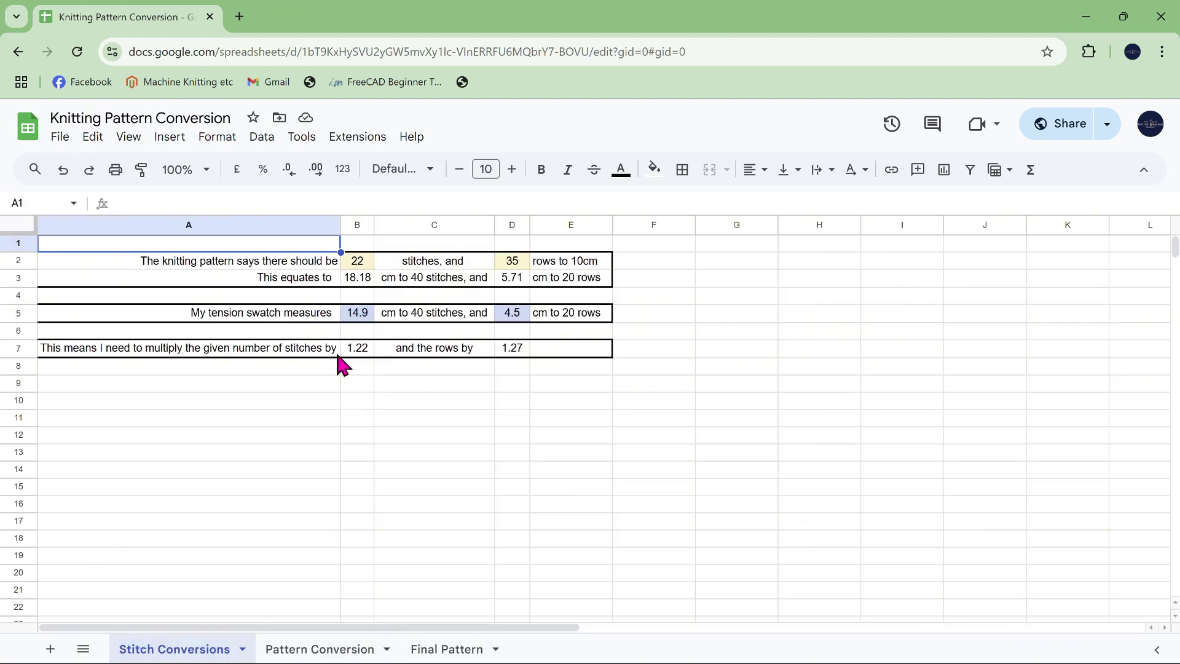
{"action": "left_click", "coordinate": [361, 314]}
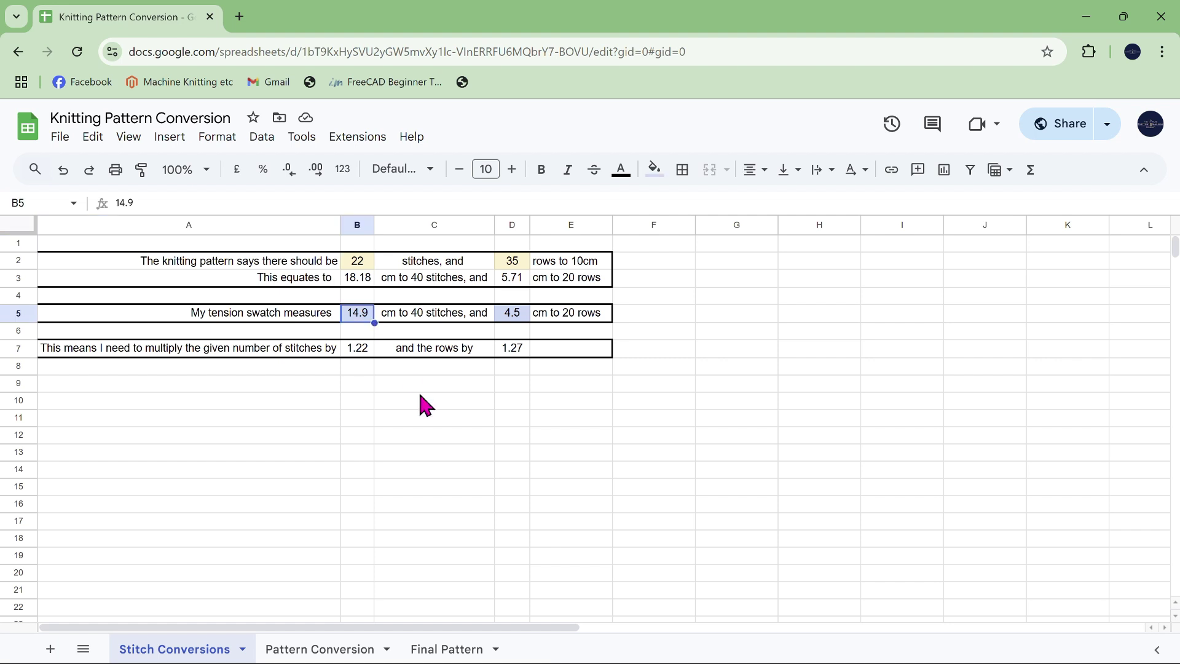
{"action": "type", "text": "16.5"}
Step: Check the recalculated conversions in K4–K7 on the Pattern Conversion sheet
{"action": "left_click", "coordinate": [324, 647]}
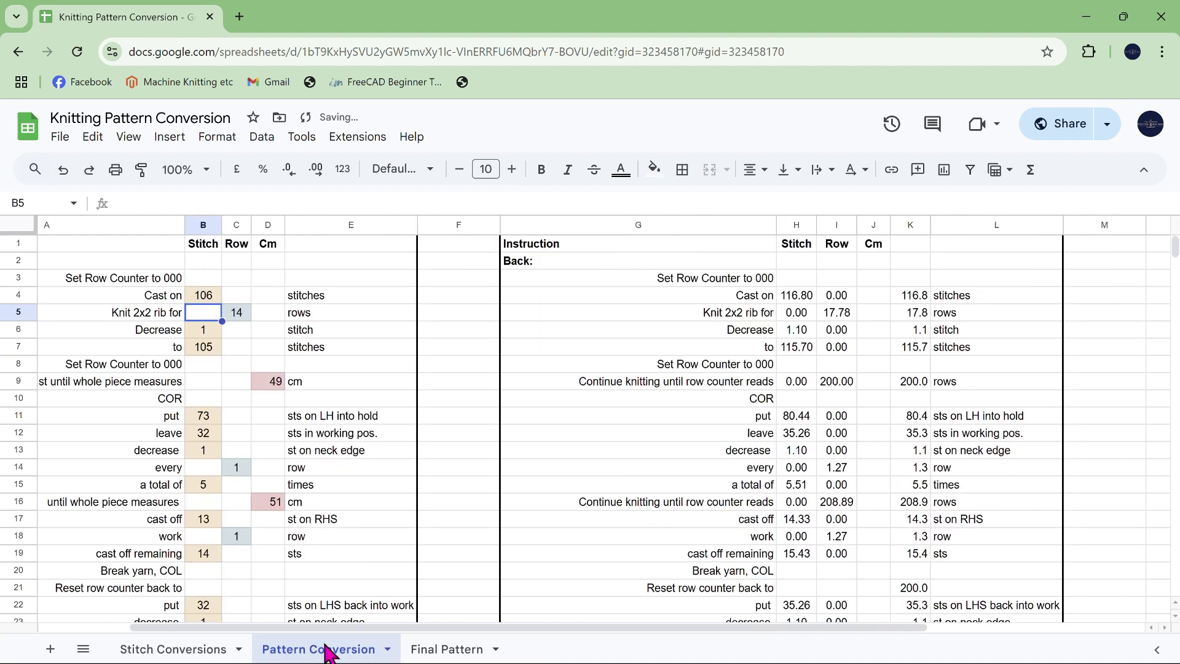
{"action": "left_click", "coordinate": [921, 345]}
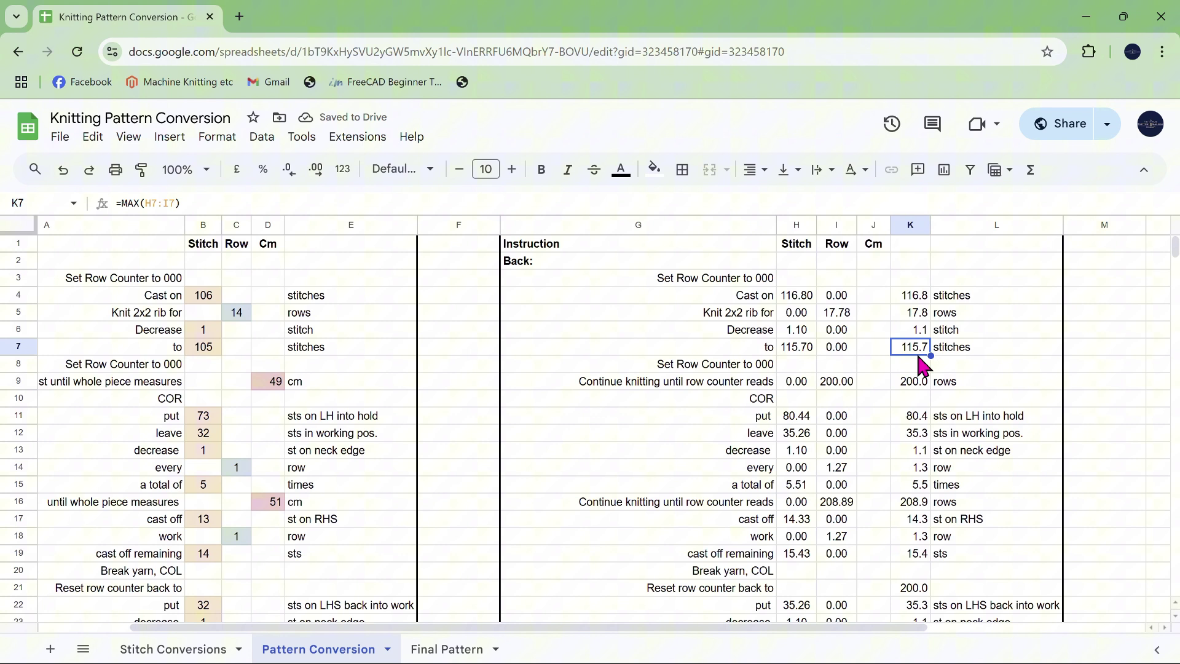
{"action": "left_click", "coordinate": [922, 332]}
{"action": "left_click", "coordinate": [921, 297]}
{"action": "left_click", "coordinate": [922, 315]}
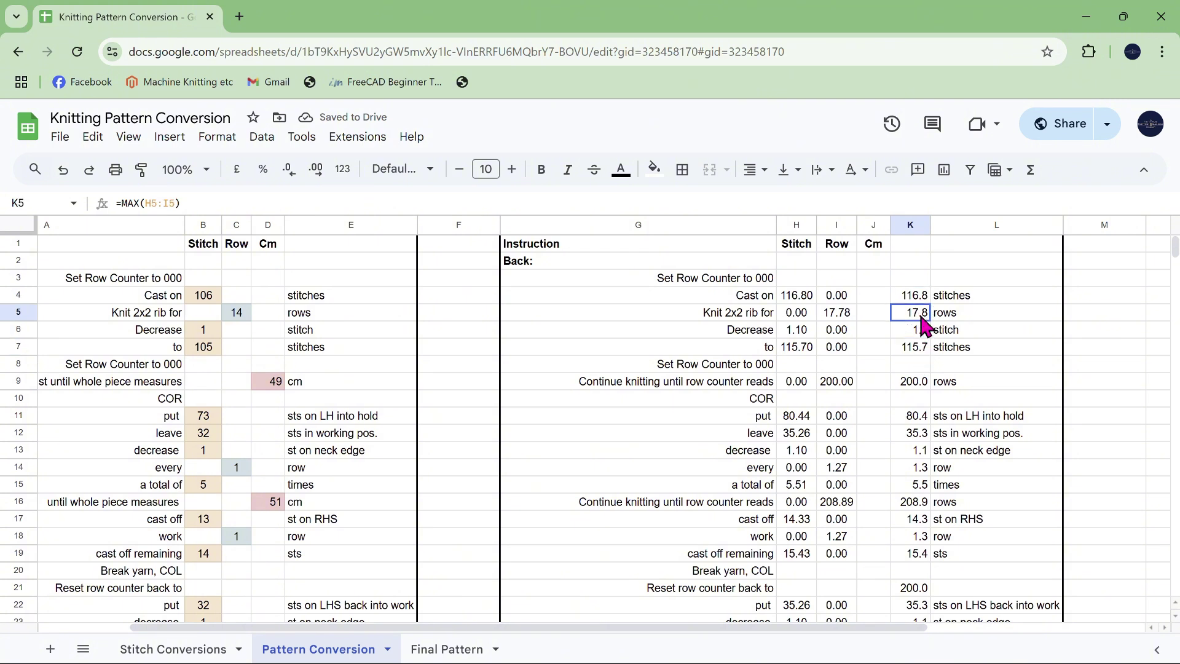
{"action": "left_click", "coordinate": [921, 298]}
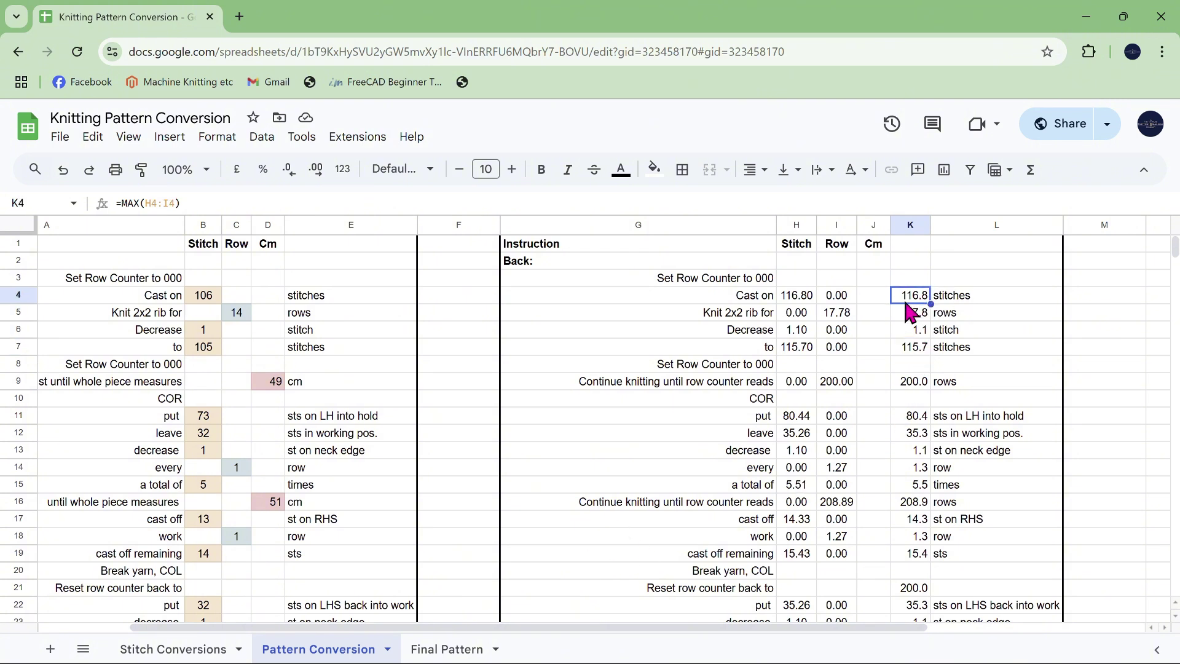
Step: Change the swatch stitch measurement to 14.1 cm, giving a 1.29 stitch multiplier, and review the conversions
{"action": "left_click", "coordinate": [184, 649]}
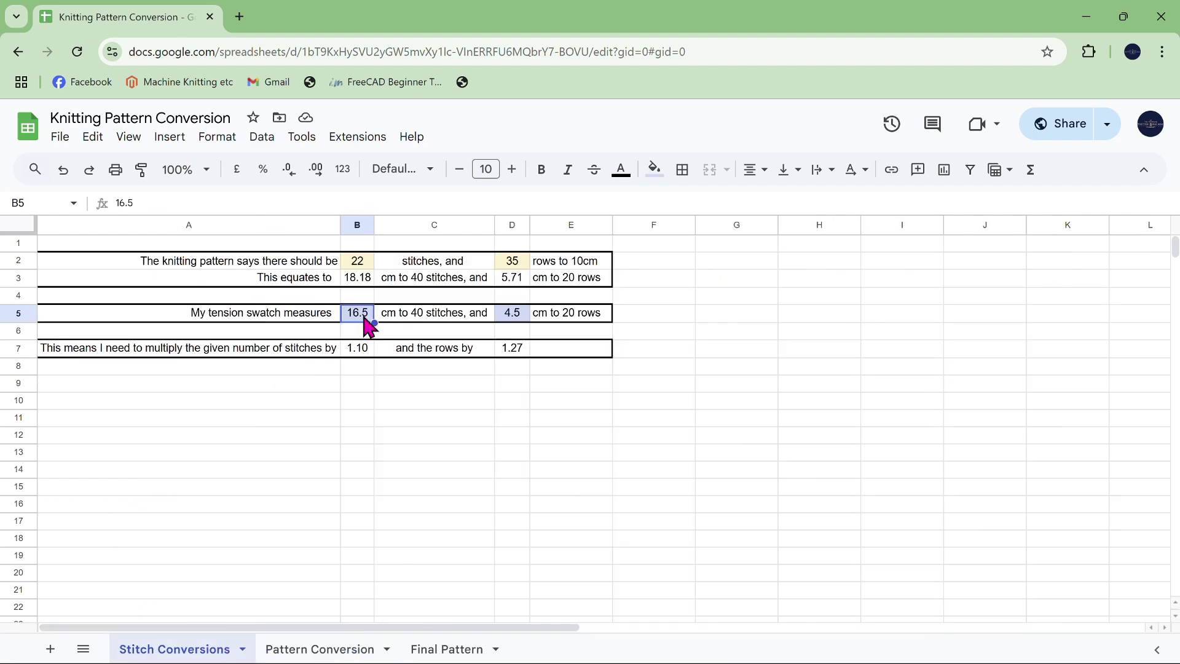
{"action": "type", "text": "14.1"}
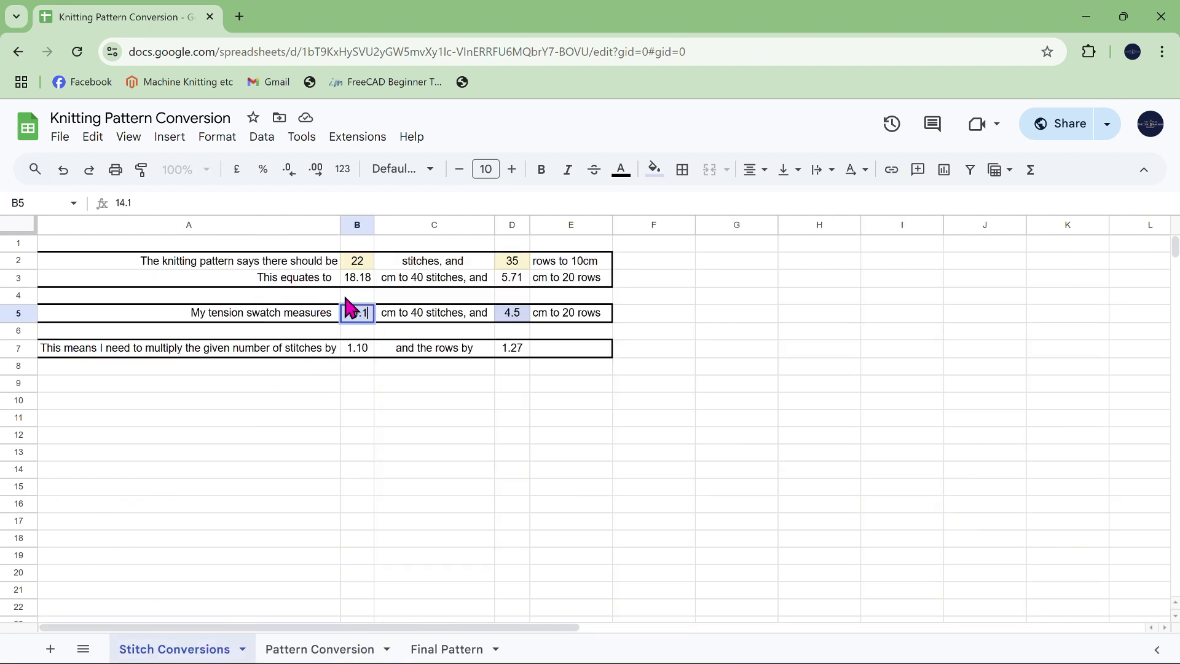
{"action": "key", "text": "Return"}
{"action": "left_click", "coordinate": [348, 655]}
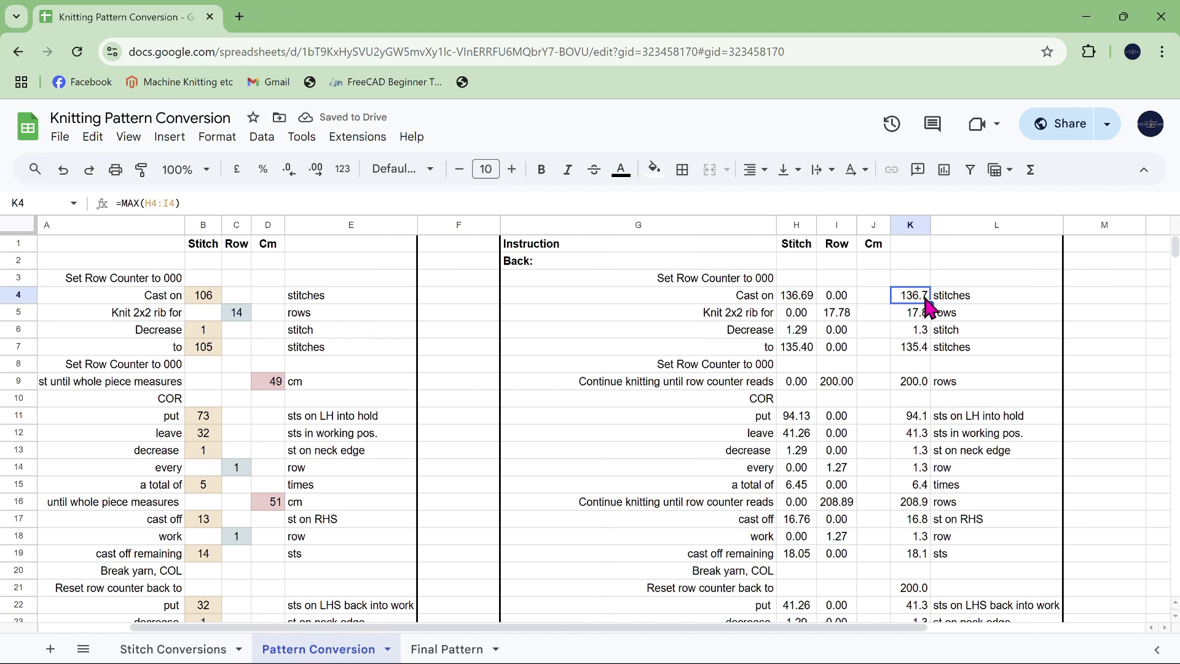
{"action": "left_click", "coordinate": [218, 651]}
{"action": "left_click", "coordinate": [356, 317]}
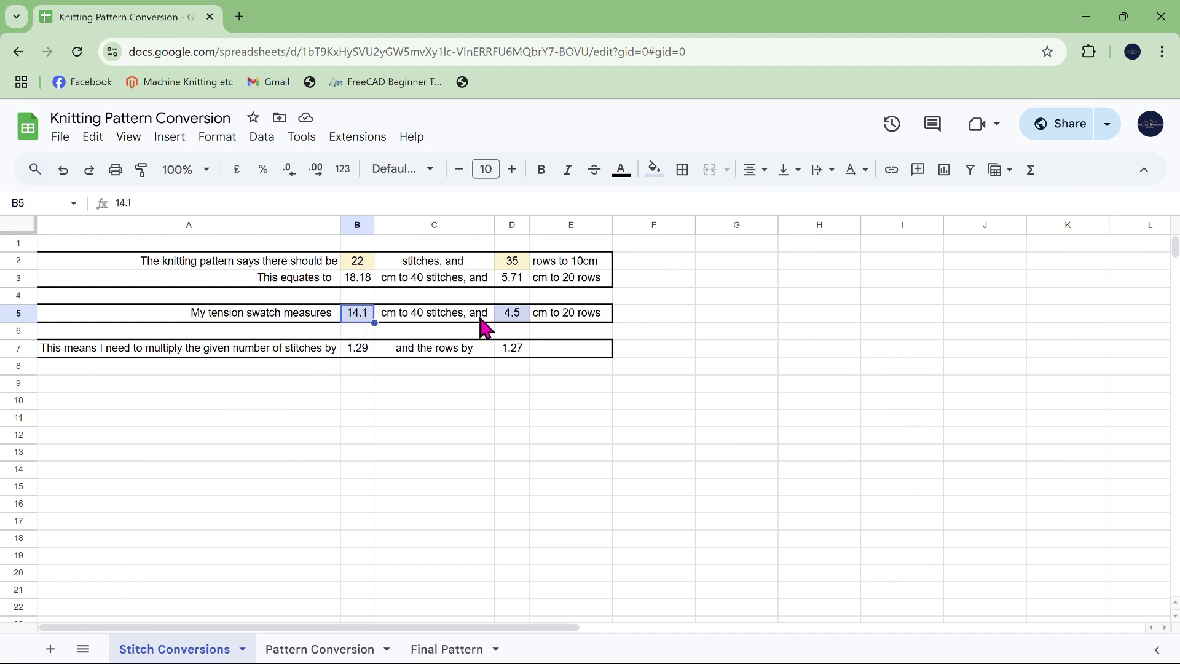
{"action": "left_click", "coordinate": [518, 317]}
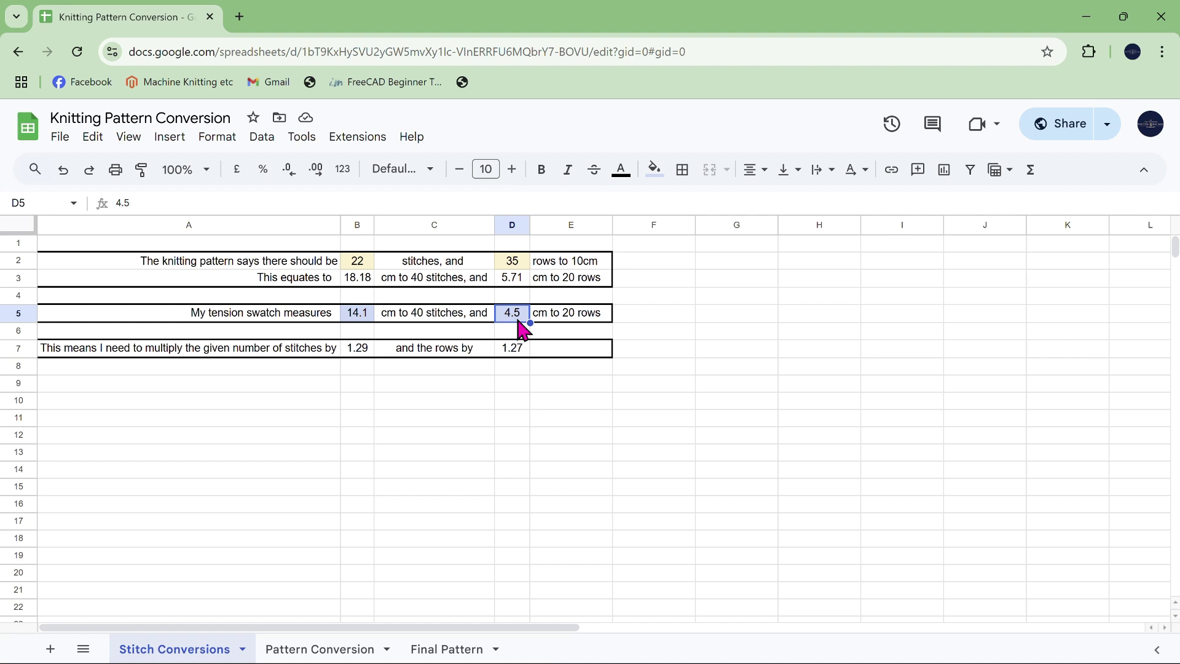
{"action": "left_click", "coordinate": [356, 317]}
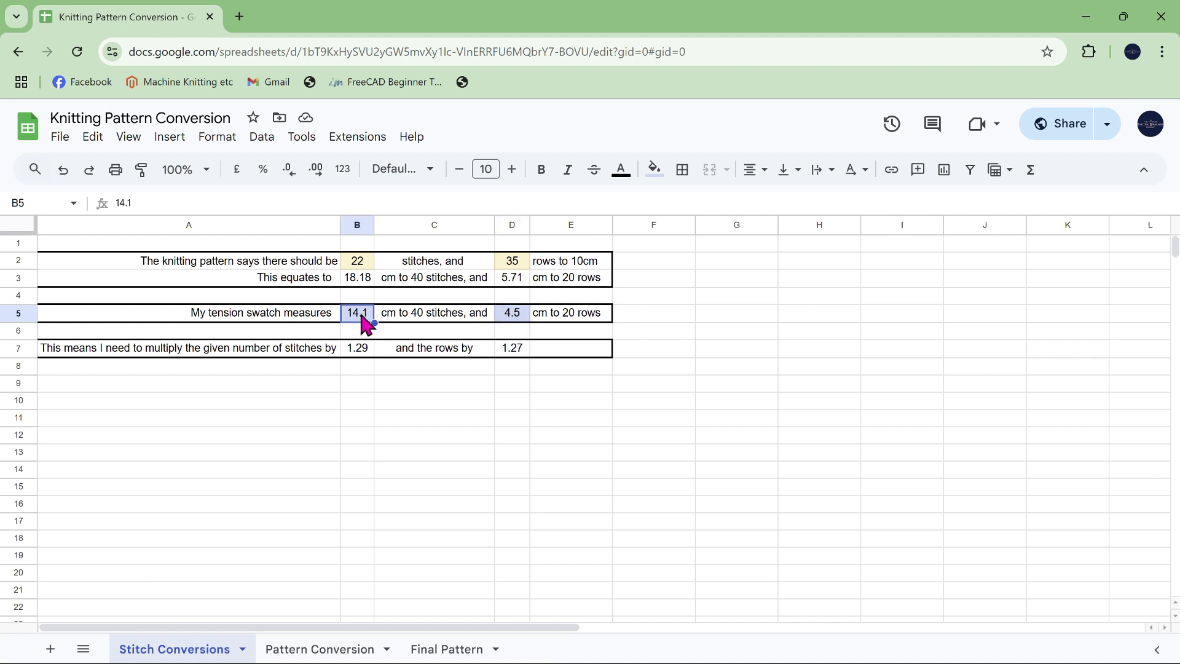
{"action": "left_click", "coordinate": [513, 318]}
{"action": "left_click", "coordinate": [363, 314]}
Step: Locate the reset row counter line and its formula in the Pattern Conversion sheet
{"action": "left_click", "coordinate": [319, 651]}
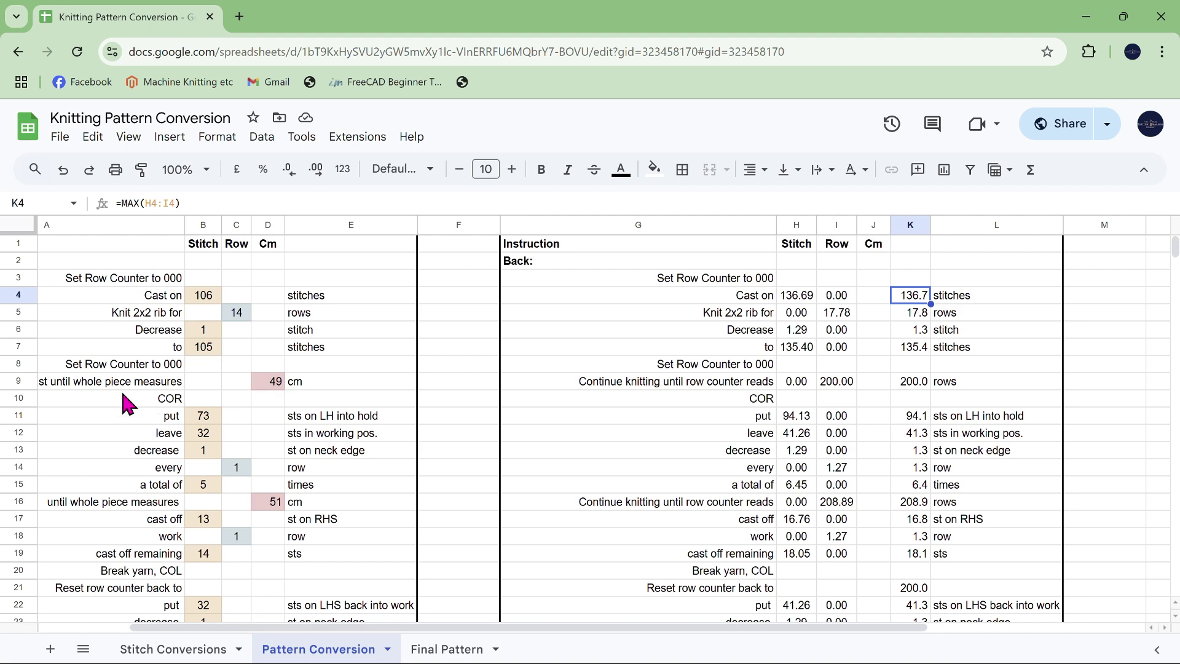
{"action": "left_click", "coordinate": [113, 386]}
{"action": "scroll", "coordinate": [102, 416], "scroll_direction": "down", "scroll_amount": 2}
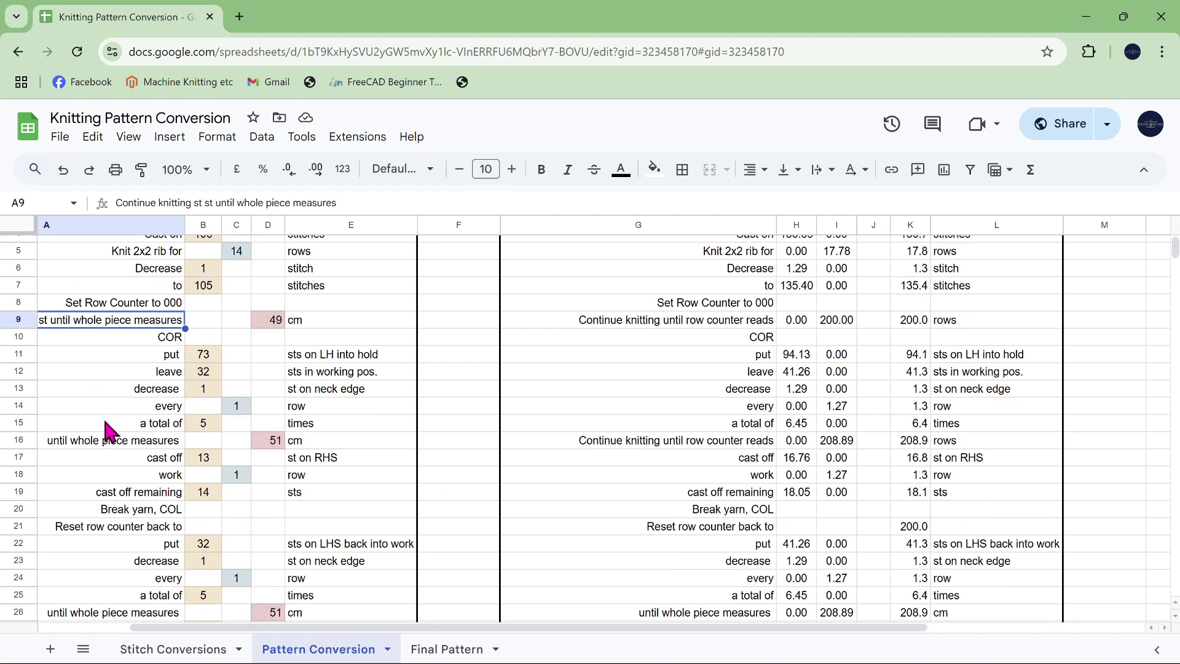
{"action": "scroll", "coordinate": [286, 397], "scroll_direction": "up", "scroll_amount": 2}
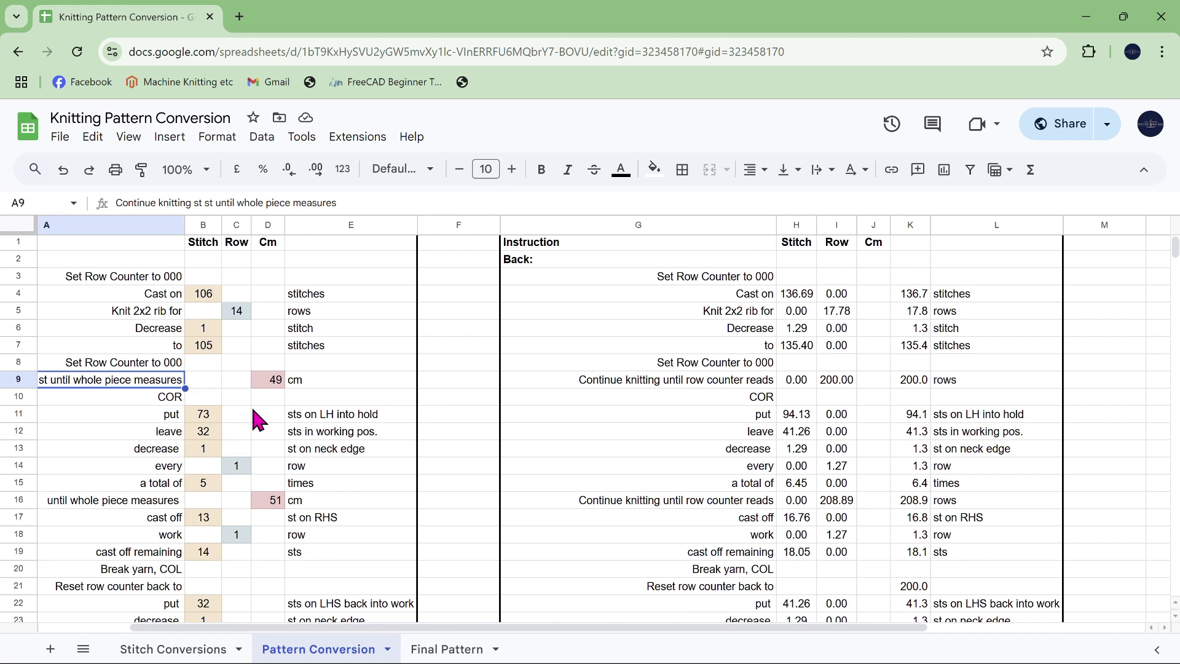
{"action": "scroll", "coordinate": [260, 397], "scroll_direction": "down", "scroll_amount": 2}
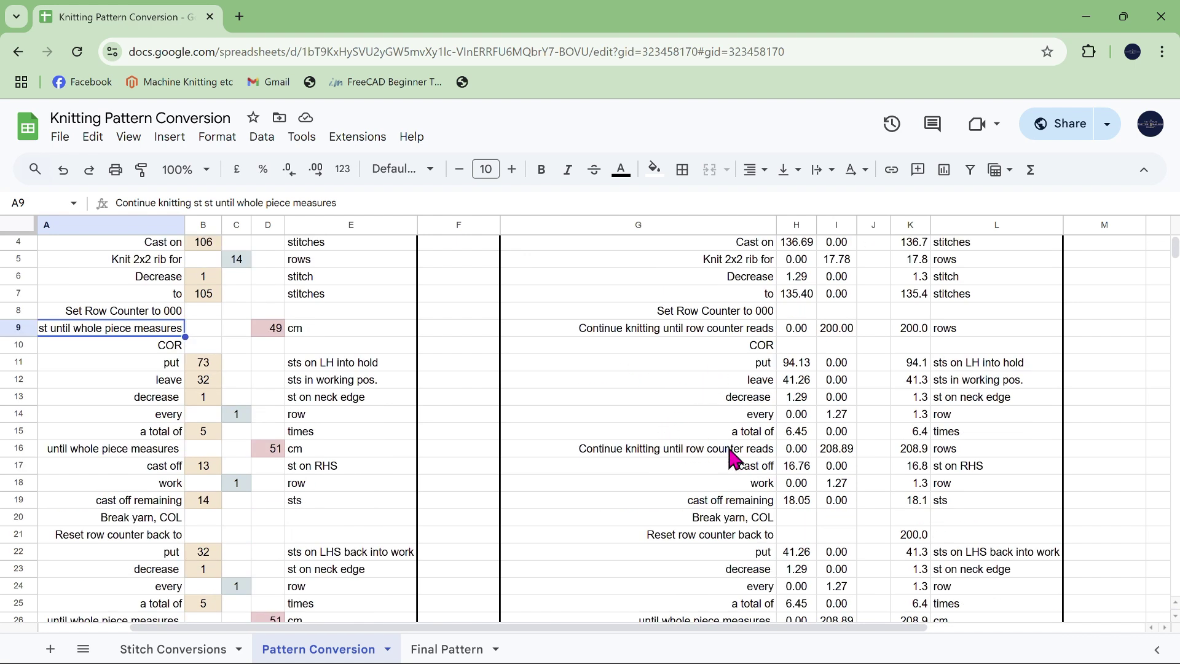
{"action": "left_click", "coordinate": [723, 535]}
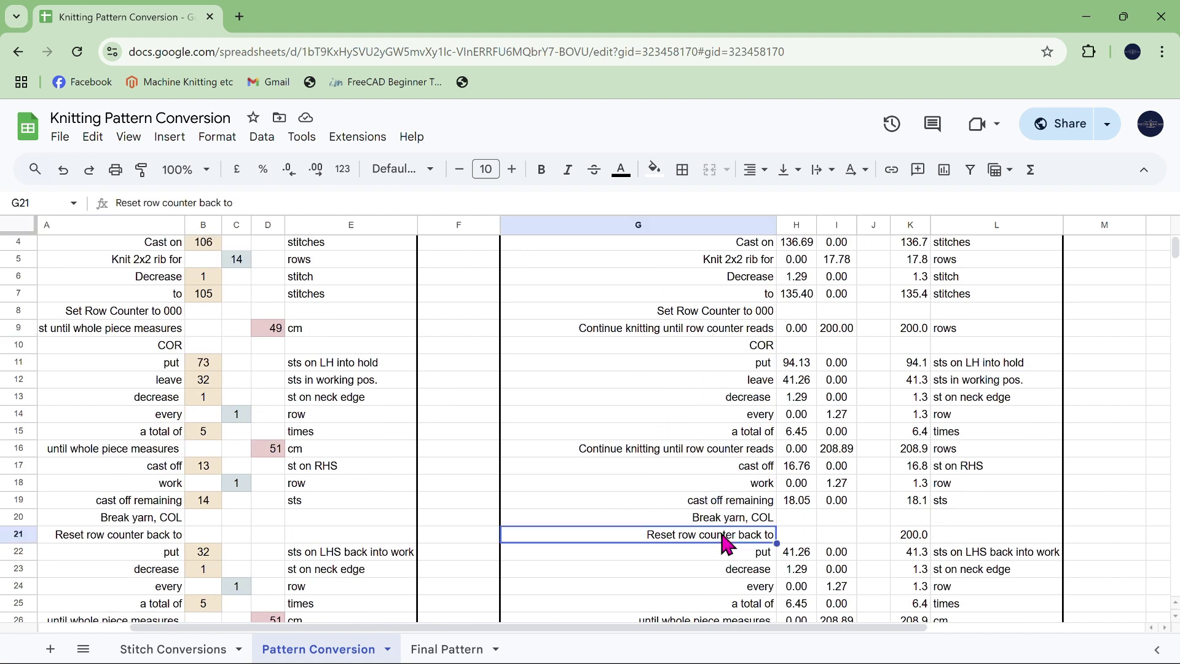
{"action": "left_click", "coordinate": [915, 540]}
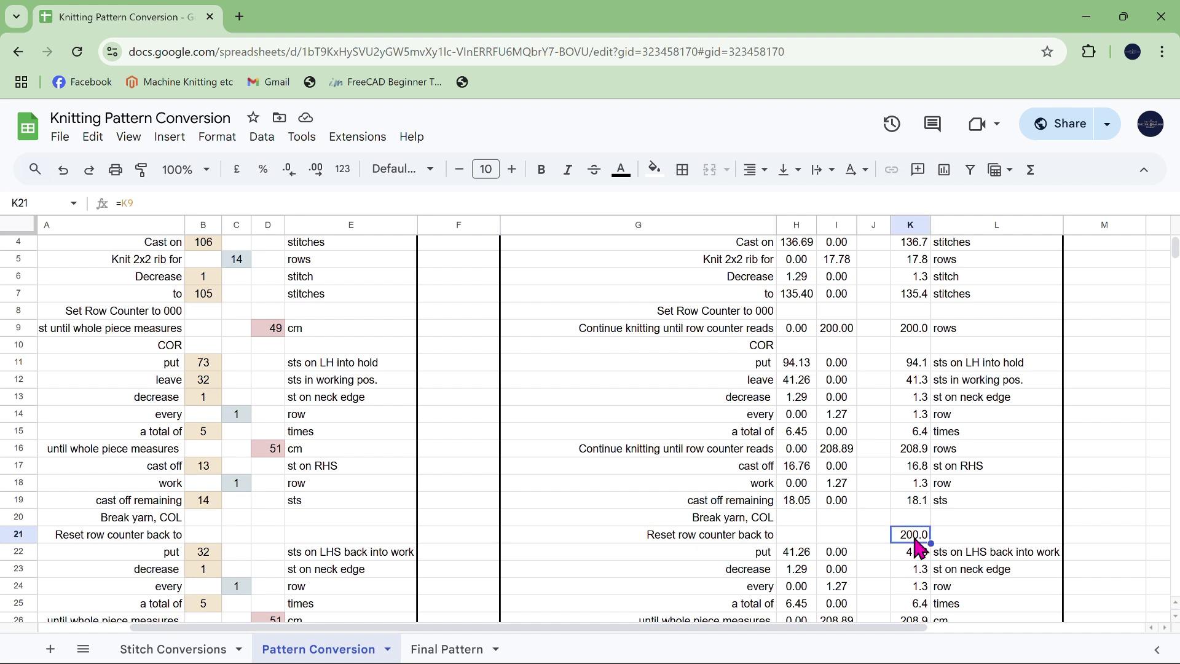
Step: Insert an empty row below the reset row counter row 21
{"action": "left_click", "coordinate": [15, 534]}
{"action": "right_click", "coordinate": [15, 535]}
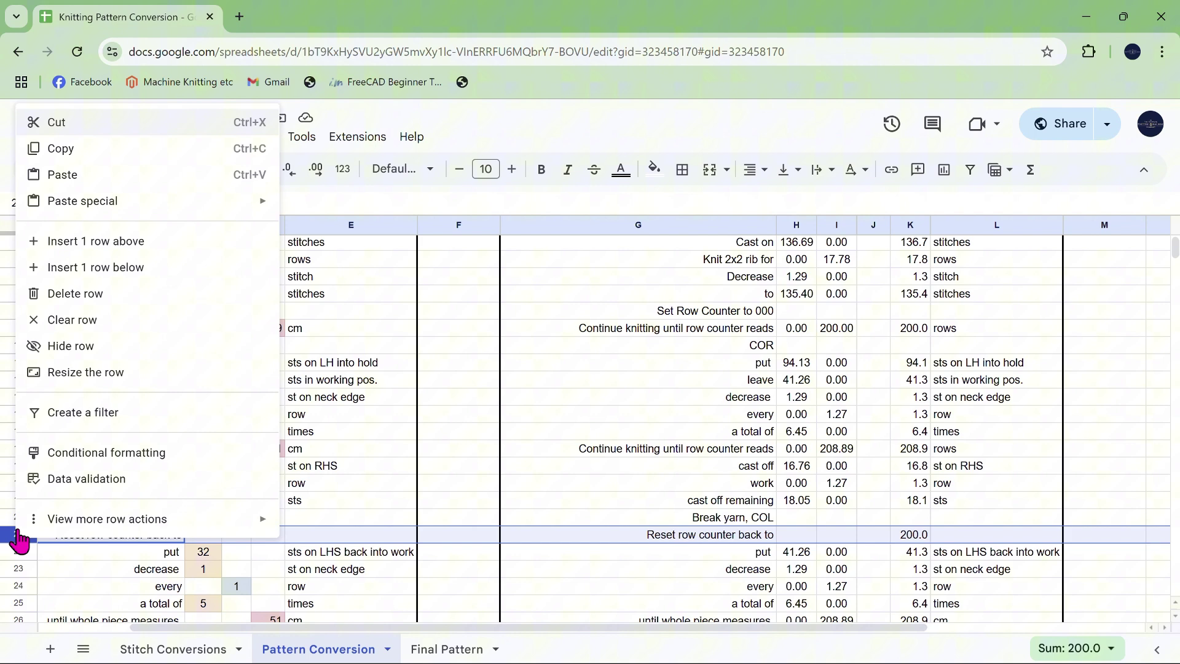
{"action": "left_click", "coordinate": [92, 268]}
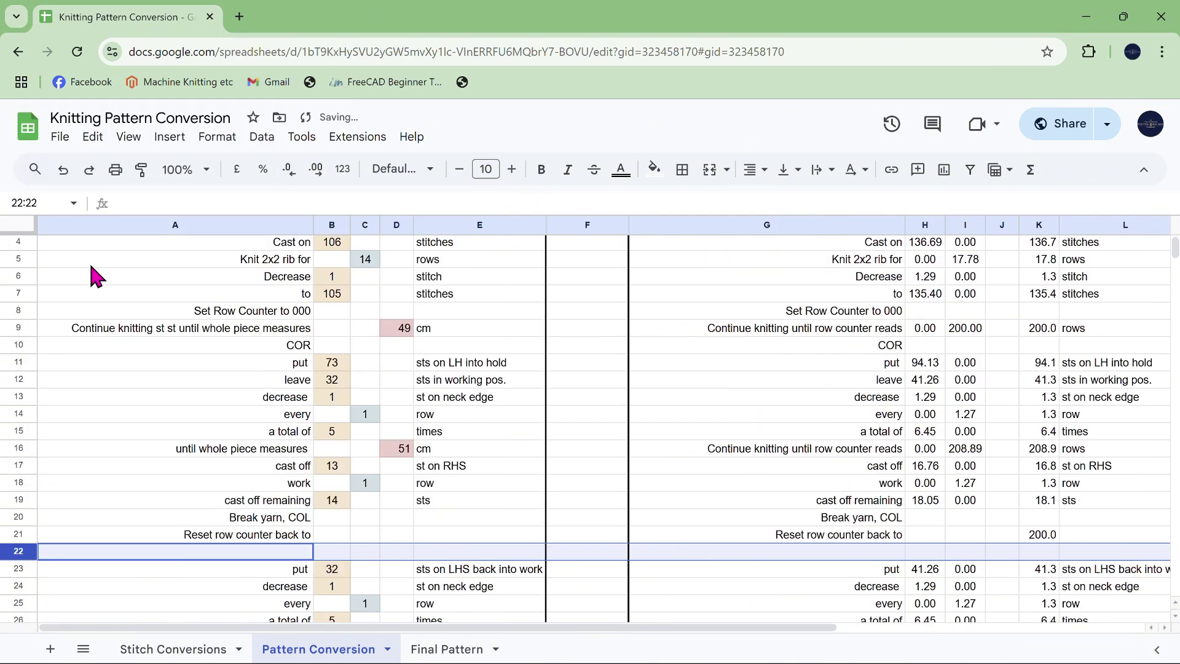
Step: Enter 'Reset punchcard/patterning device back to row' in A22
{"action": "left_click", "coordinate": [247, 551]}
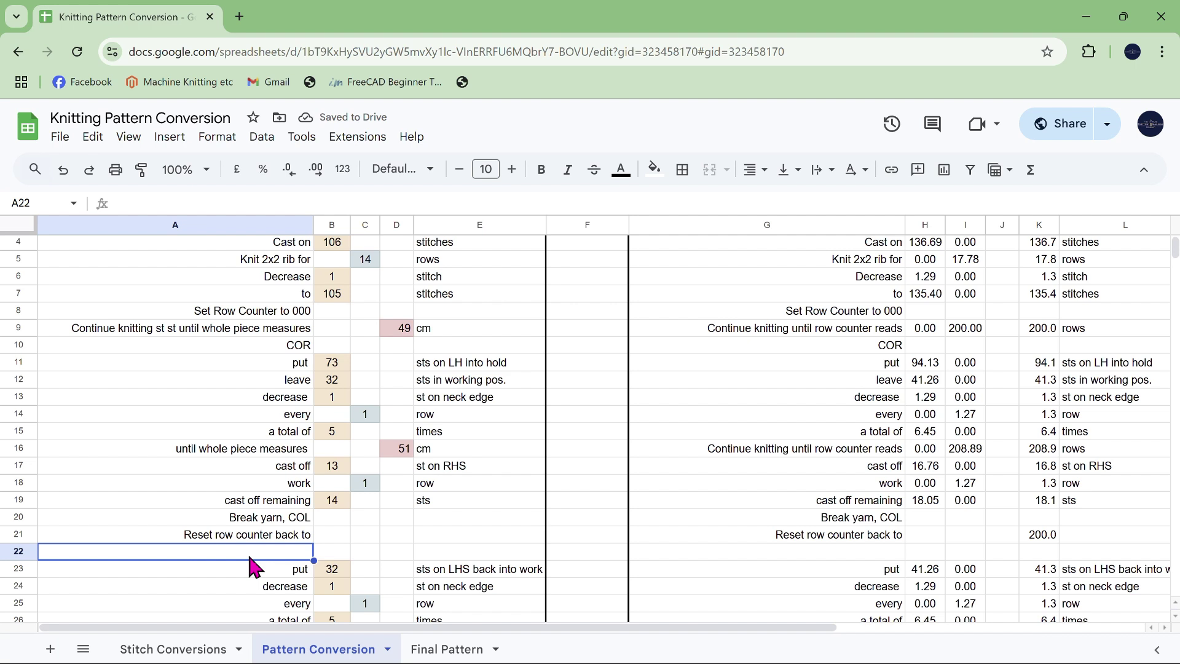
{"action": "type", "text": "Res"}
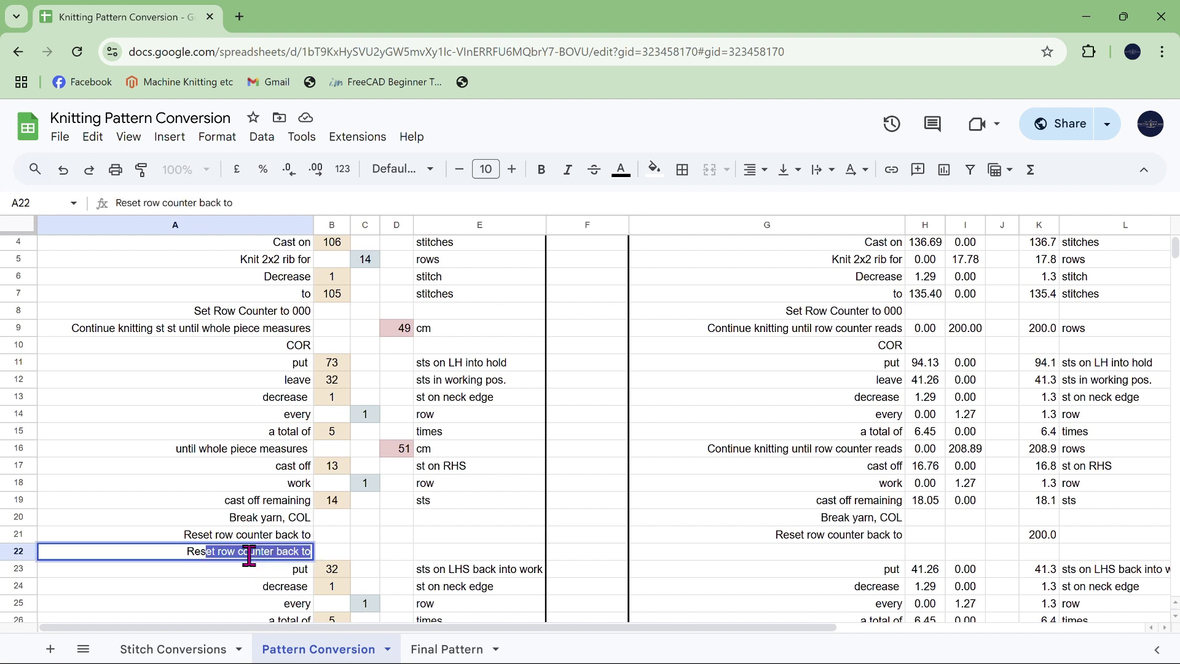
{"action": "type", "text": "et punchc"}
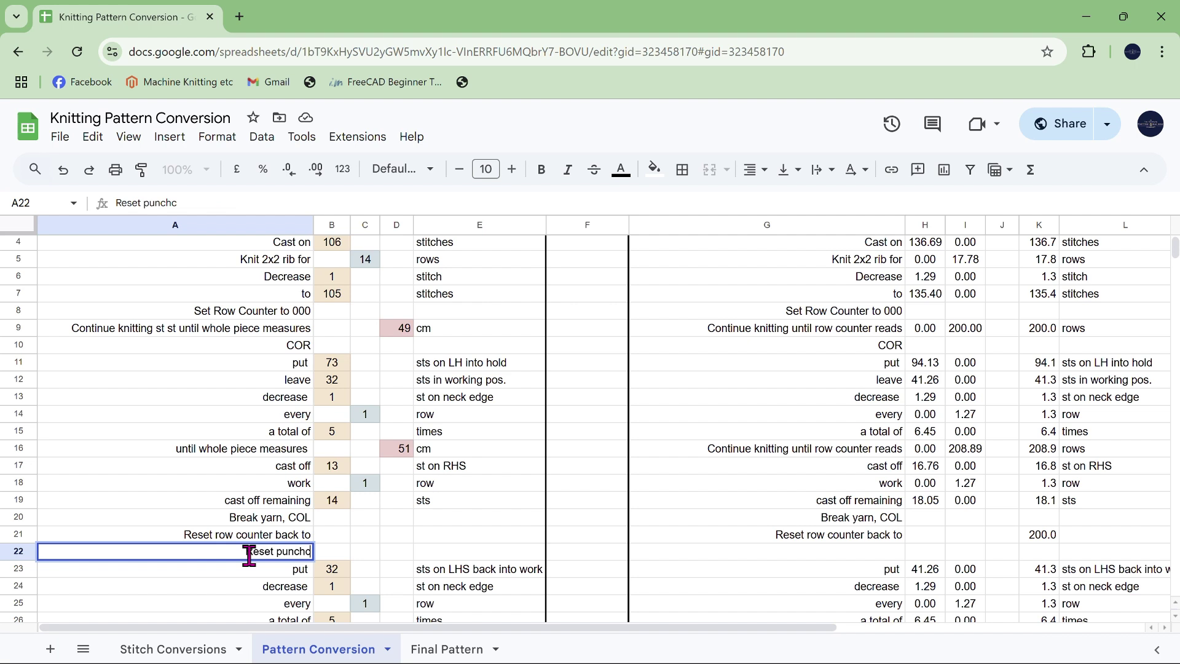
{"action": "type", "text": "ard/patte"}
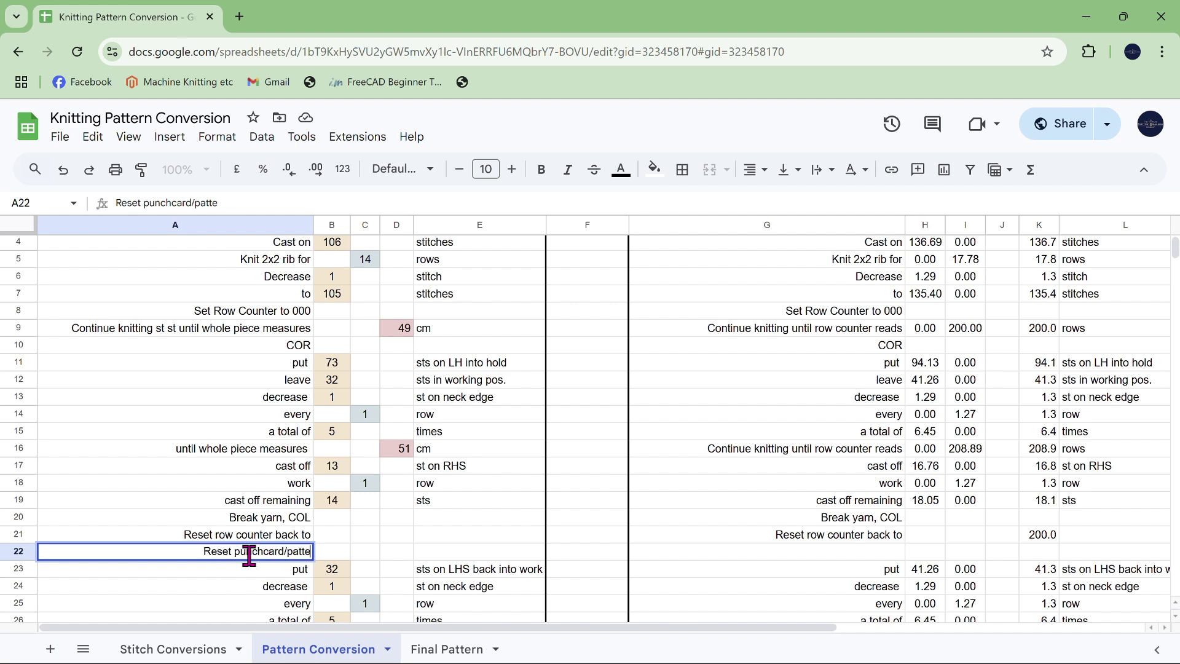
{"action": "type", "text": "rning device "}
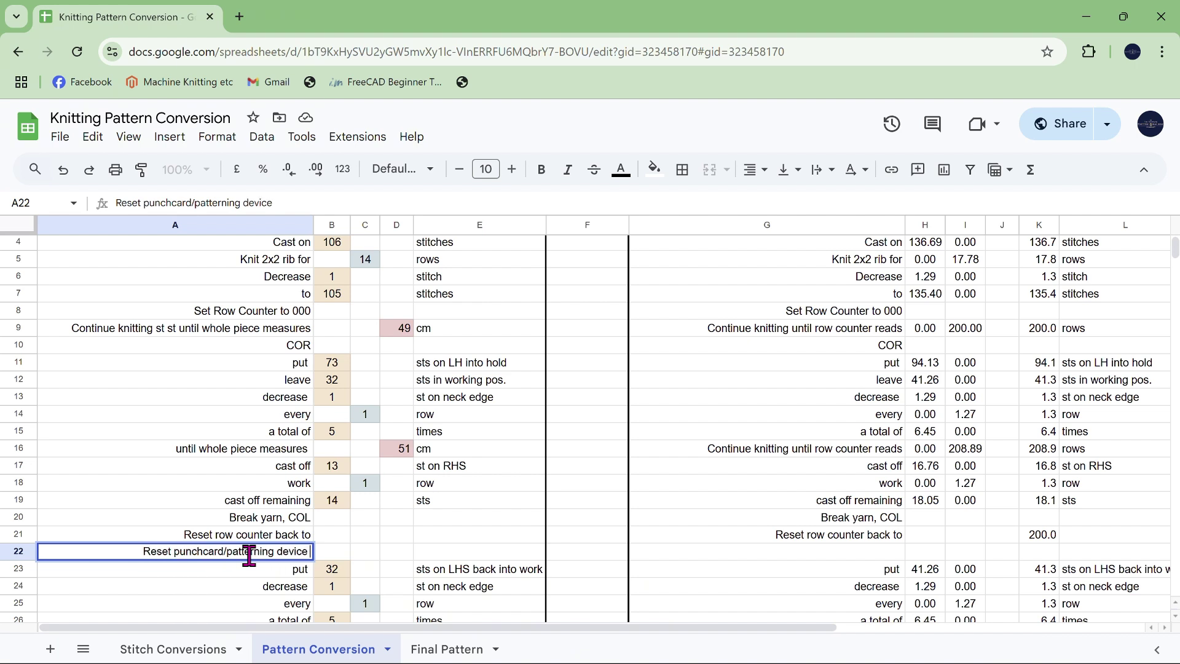
{"action": "type", "text": "back to"}
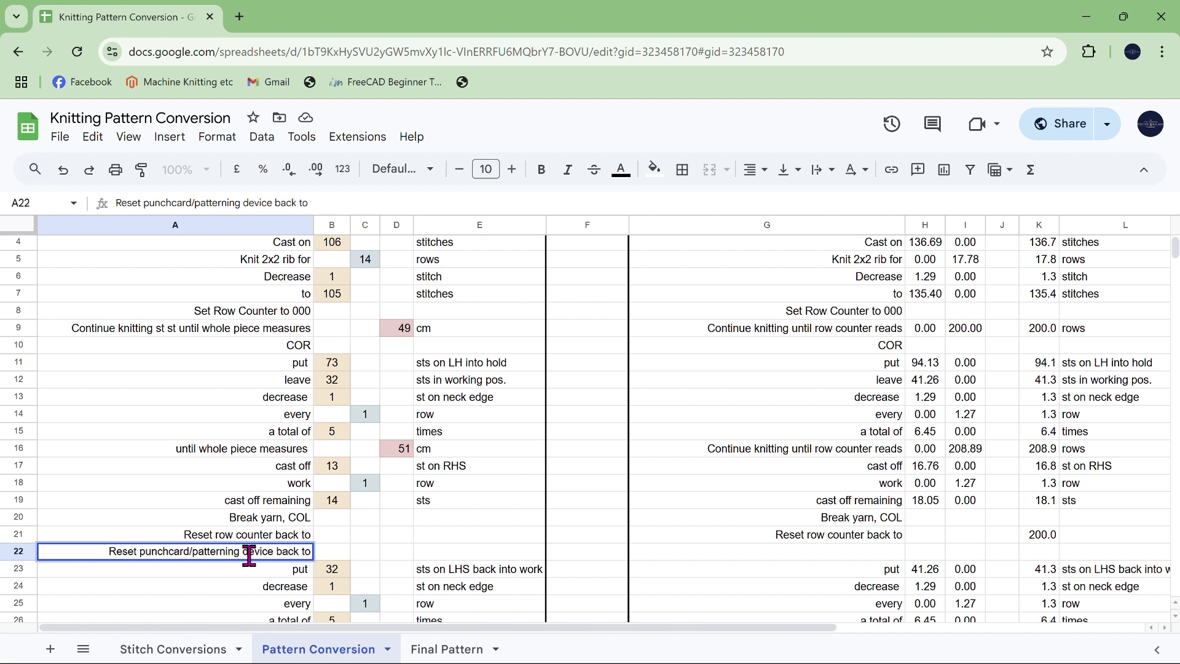
{"action": "type", "text": " row 200"}
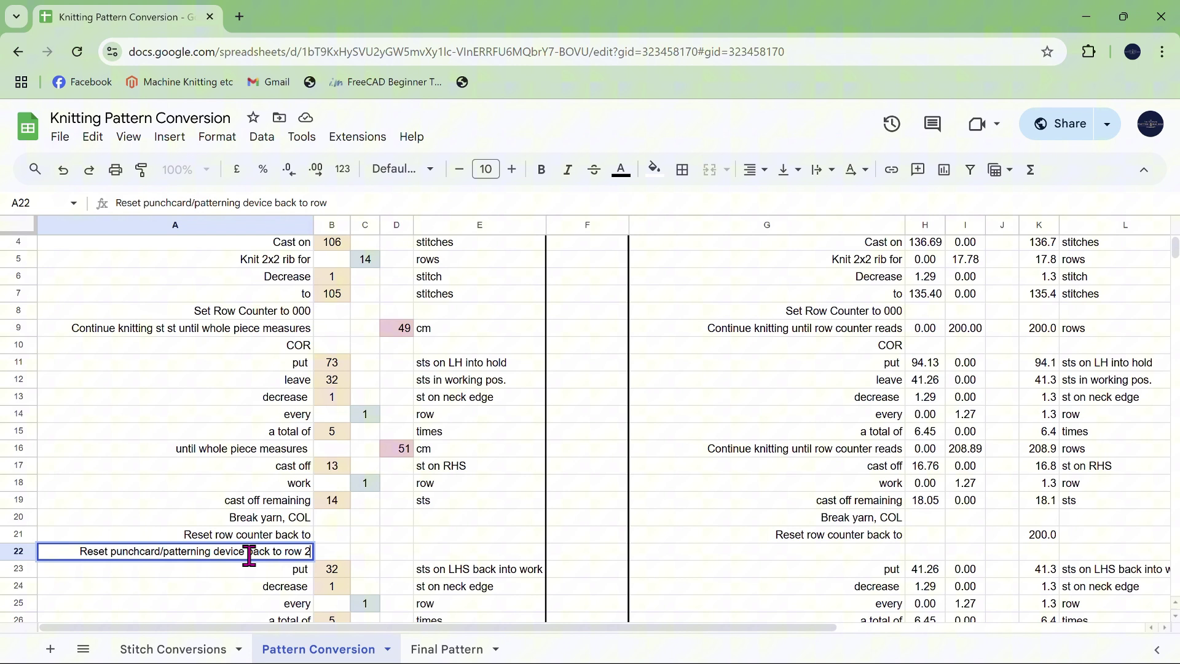
{"action": "left_click", "coordinate": [591, 534]}
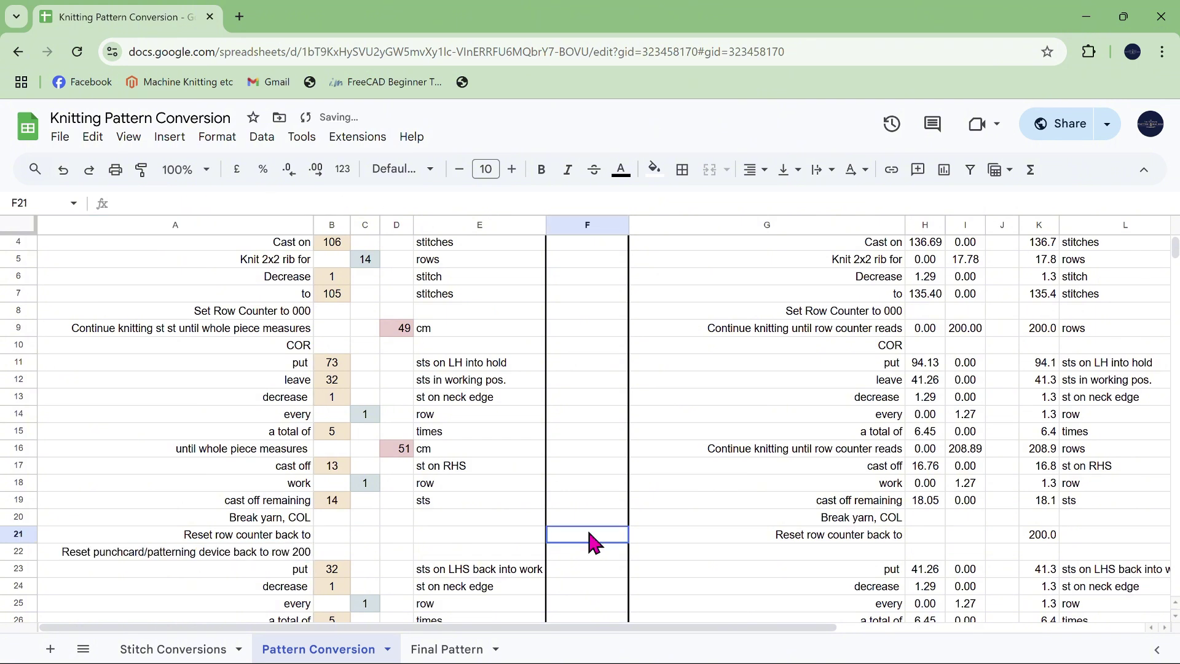
{"action": "left_click", "coordinate": [240, 550]}
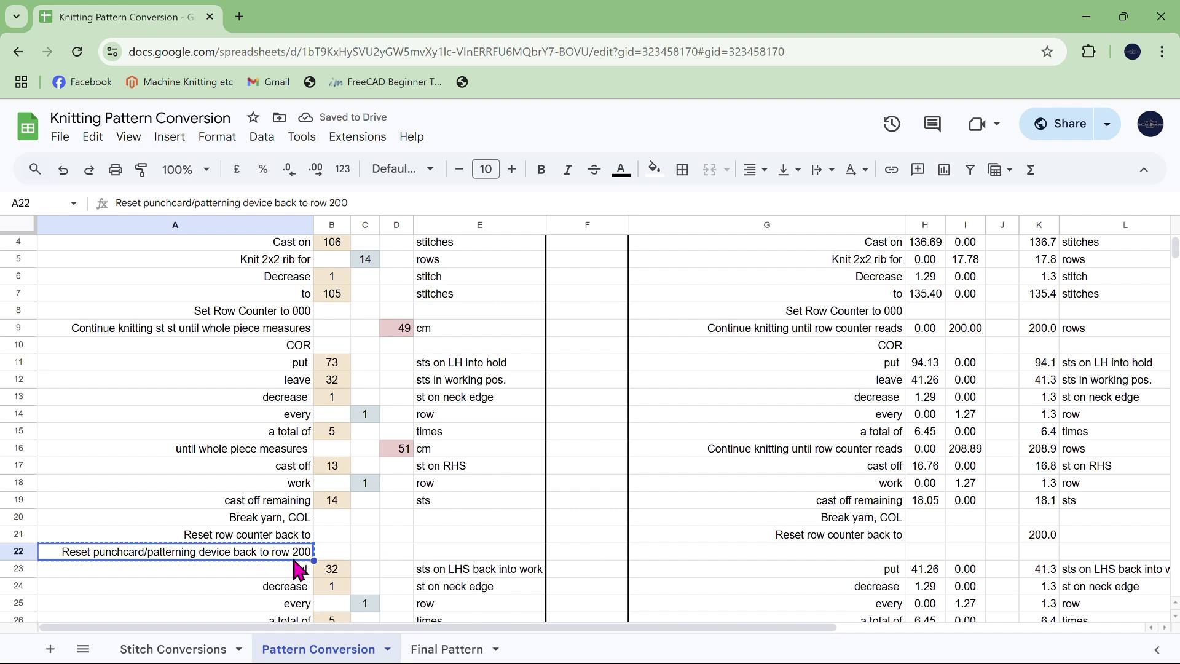
{"action": "left_click", "coordinate": [392, 203]}
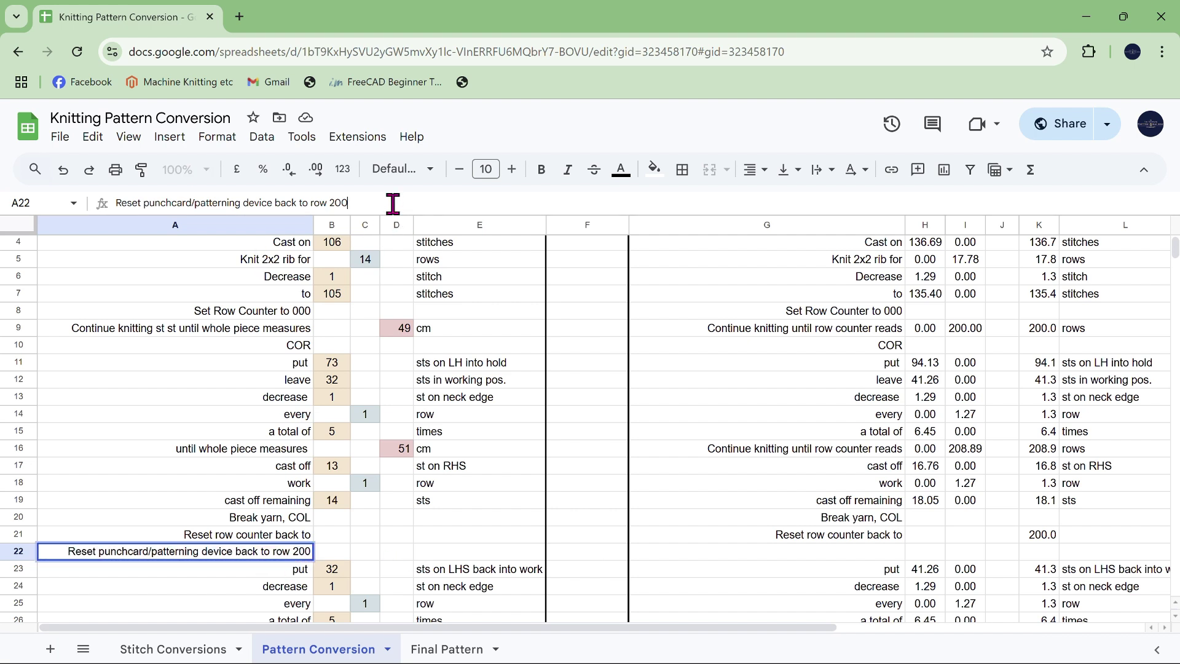
{"action": "key", "text": "BackSpace"}
{"action": "key", "text": "BackSpace"}
{"action": "key", "text": "BackSpace"}
{"action": "key", "text": "BackSpace"}
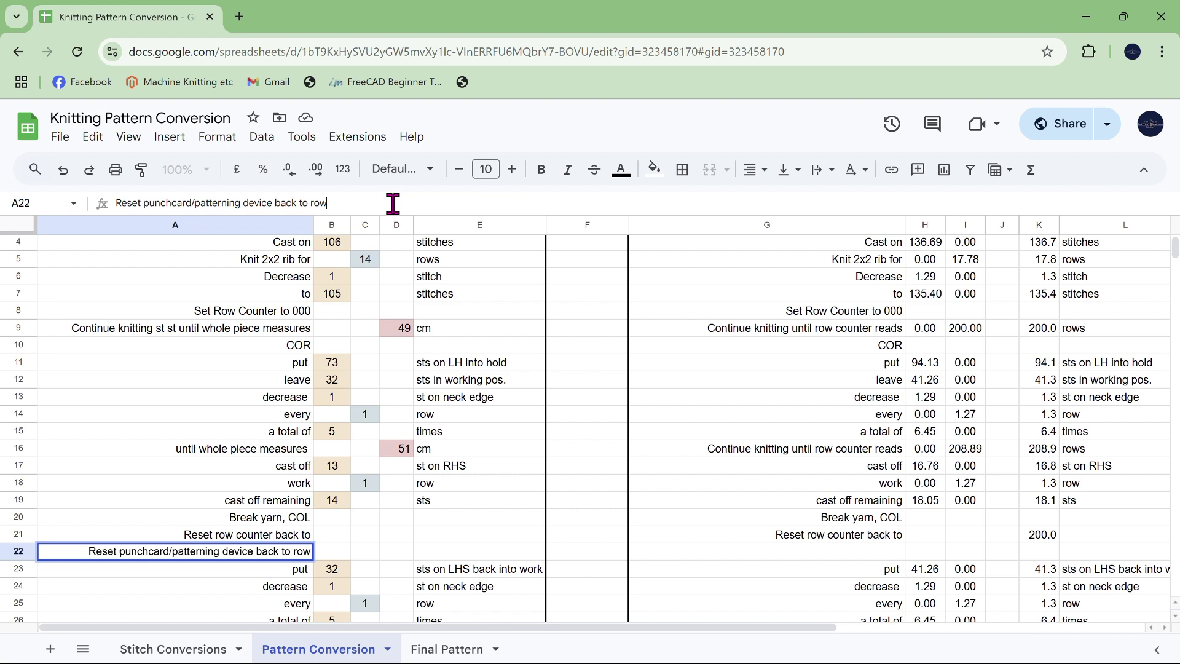
{"action": "key", "text": "Return"}
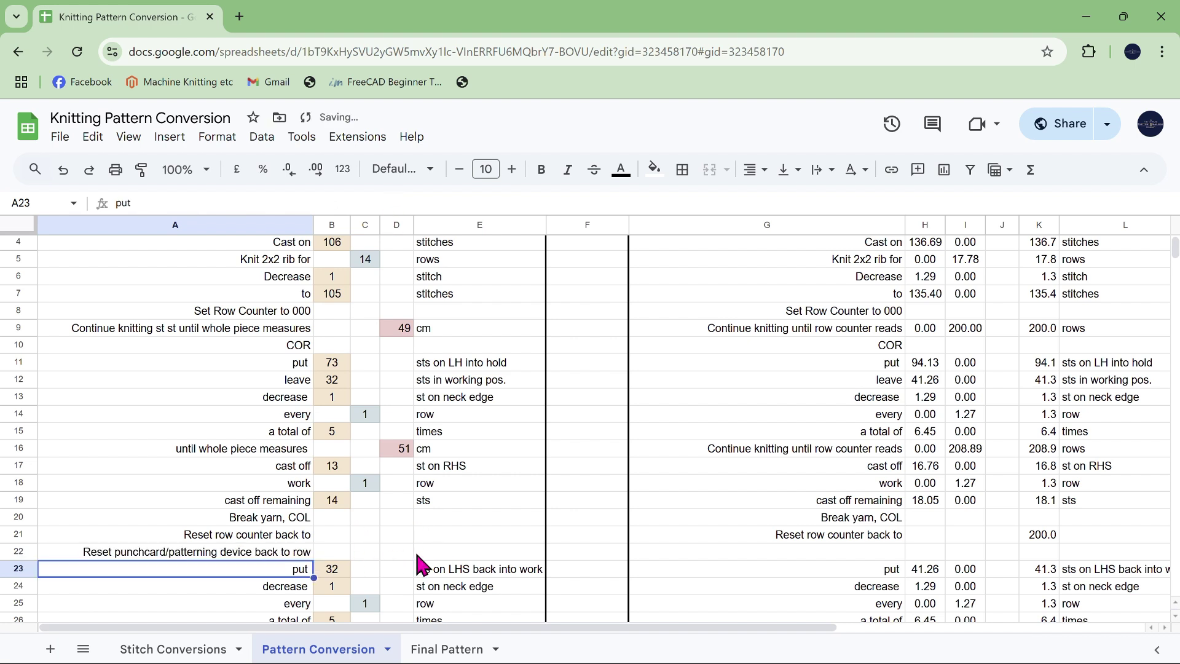
Step: Copy the punchcard reset instruction into G22 in the pattern block
{"action": "left_click", "coordinate": [246, 548]}
{"action": "key", "text": "ctrl+c"}
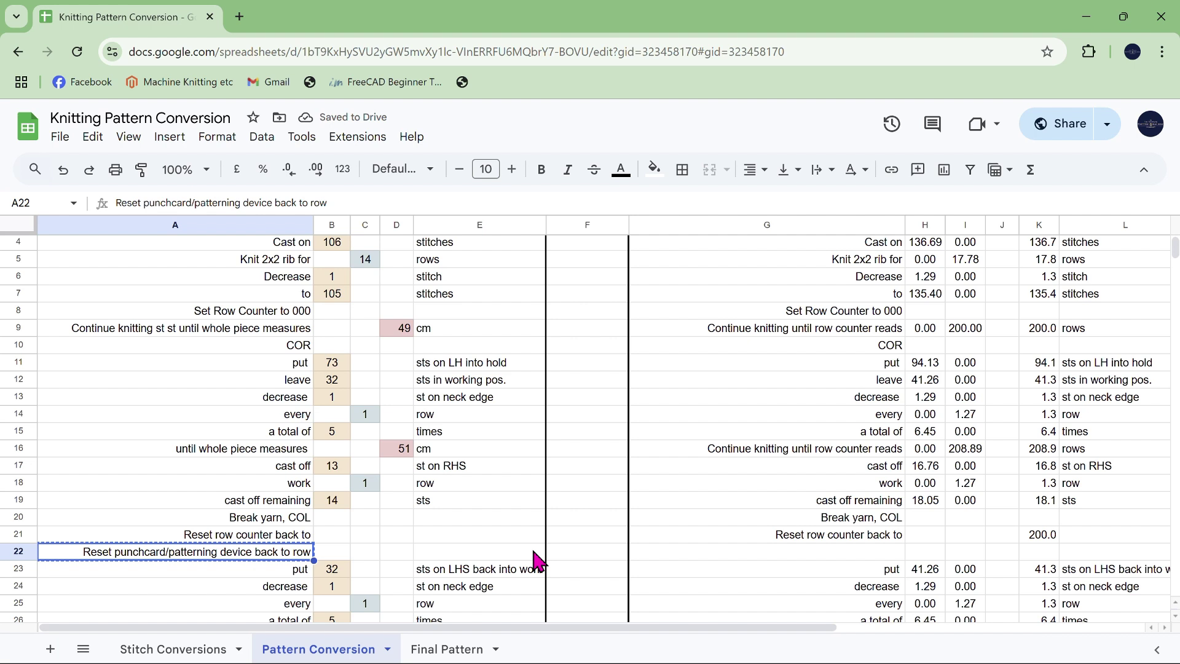
{"action": "left_click", "coordinate": [863, 559]}
{"action": "key", "text": "ctrl+v"}
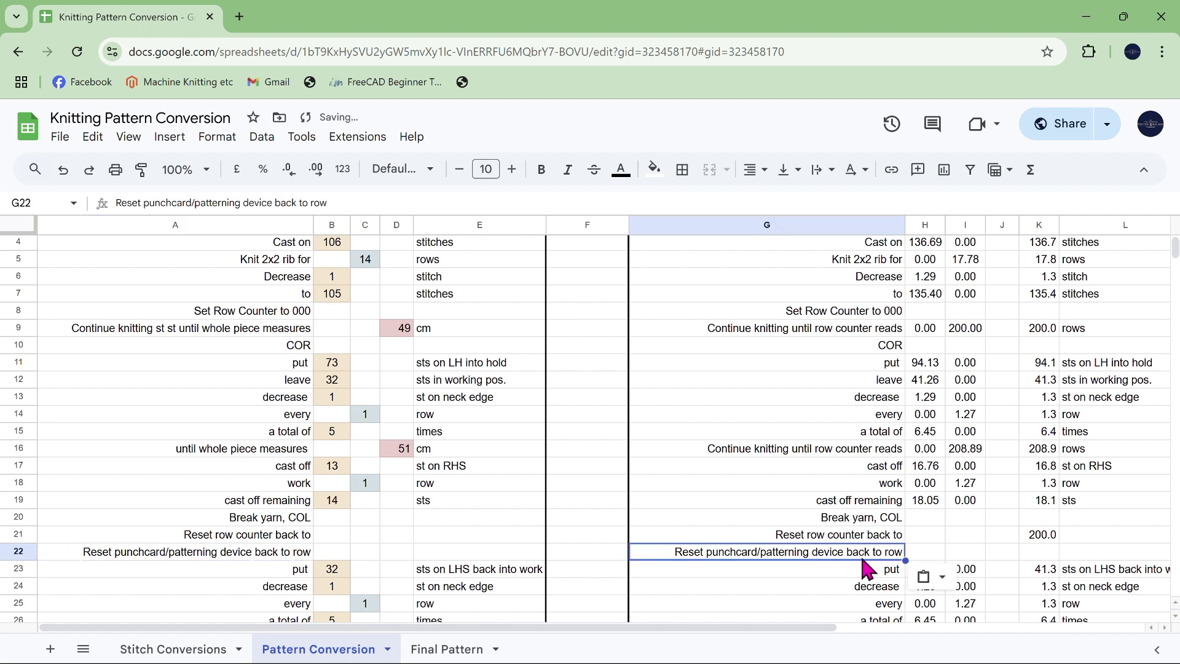
Step: Set K22 to the formula =K9 so the punchcard reset shows 200.0
{"action": "left_click", "coordinate": [1049, 538]}
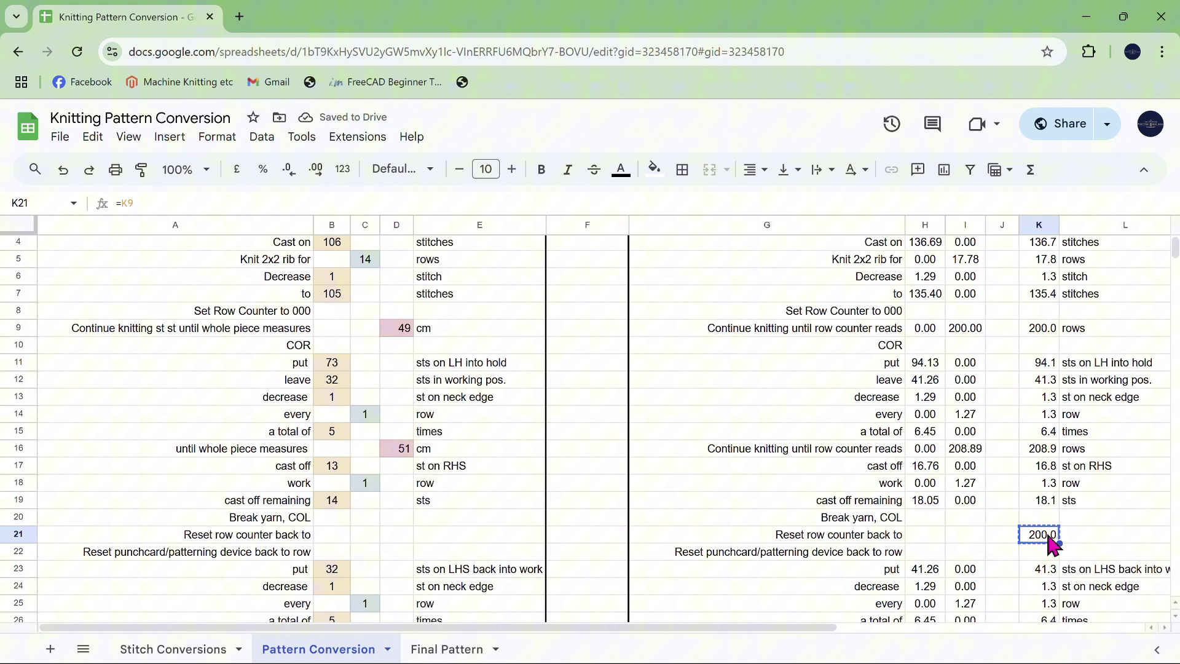
{"action": "left_click", "coordinate": [1031, 557]}
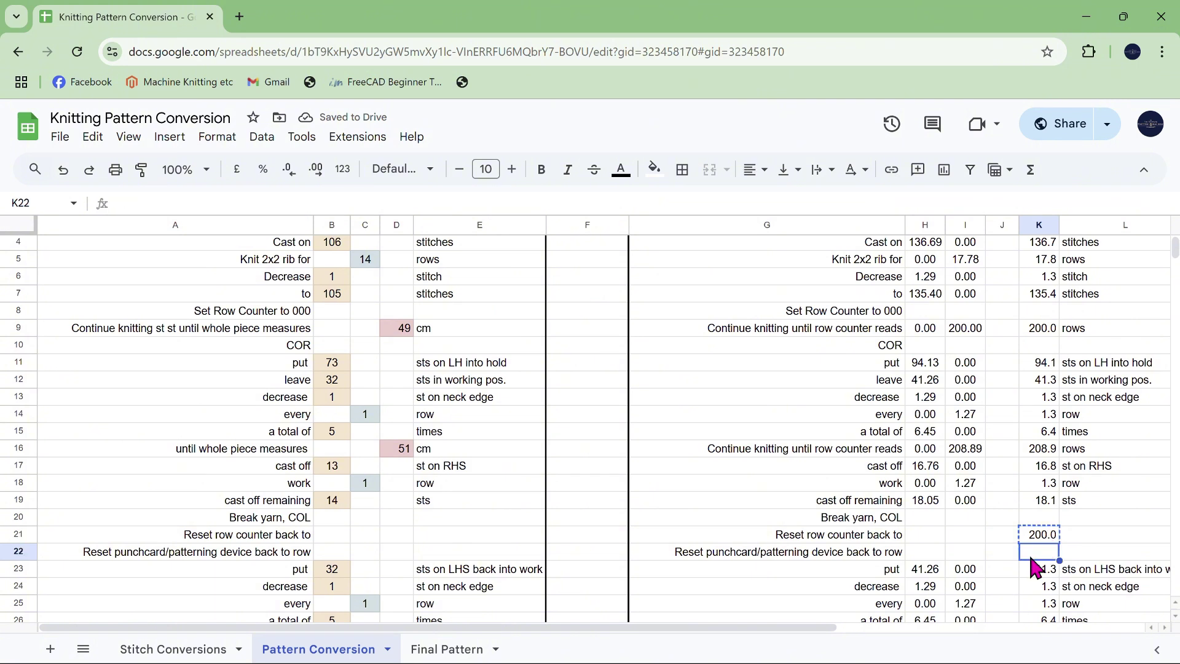
{"action": "key", "text": "ctrl+v"}
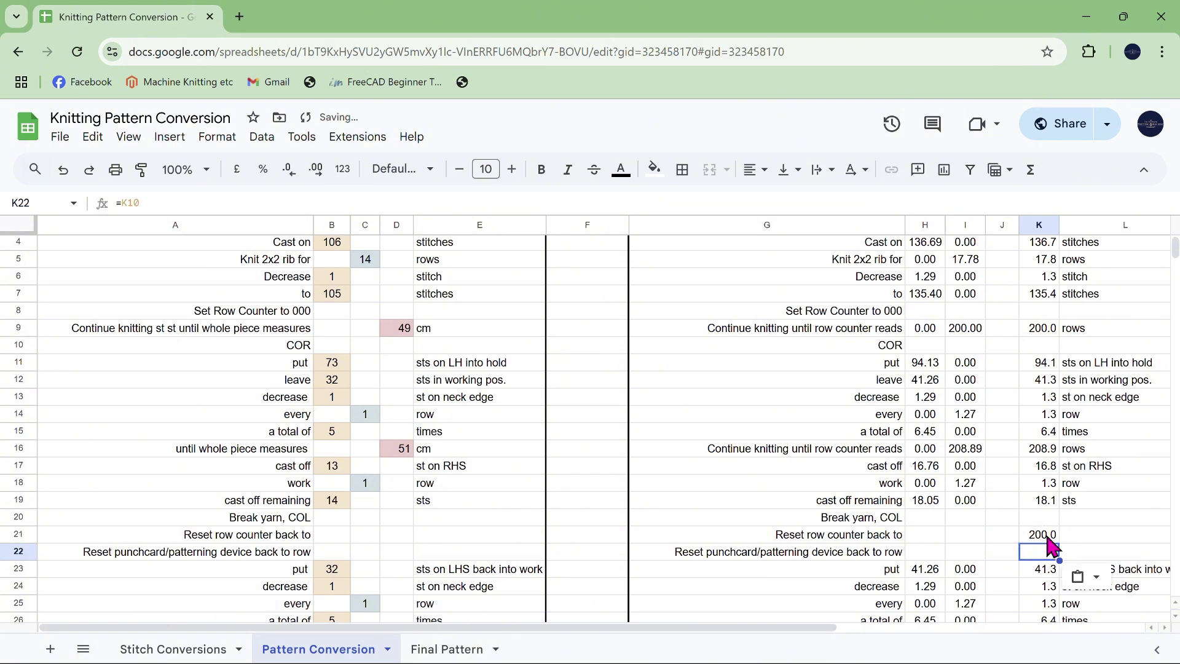
{"action": "left_click", "coordinate": [1046, 537]}
{"action": "key", "text": "ctrl+c"}
{"action": "left_click", "coordinate": [1042, 557]}
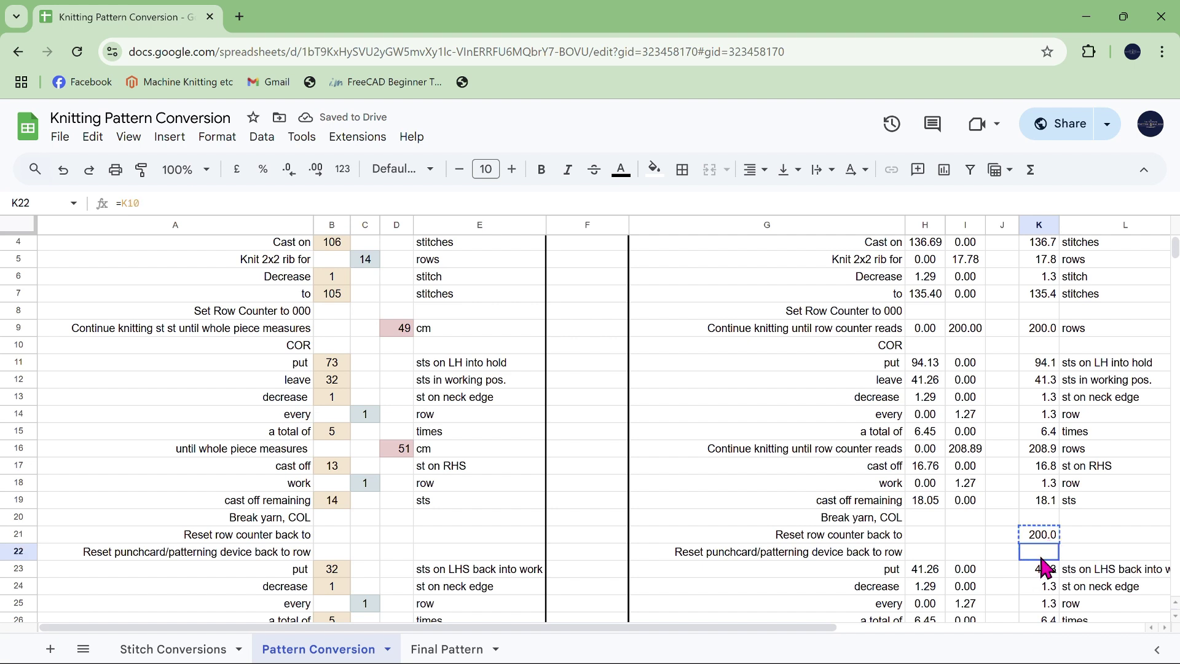
{"action": "key", "text": "ctrl+v"}
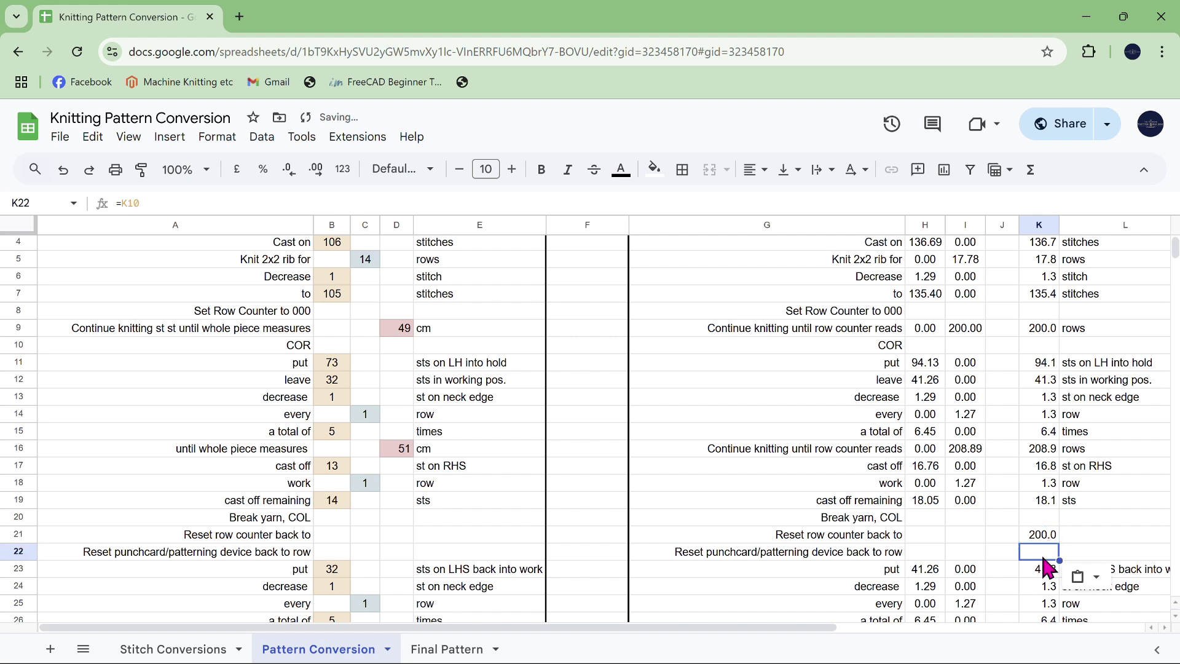
{"action": "left_click", "coordinate": [1052, 534]}
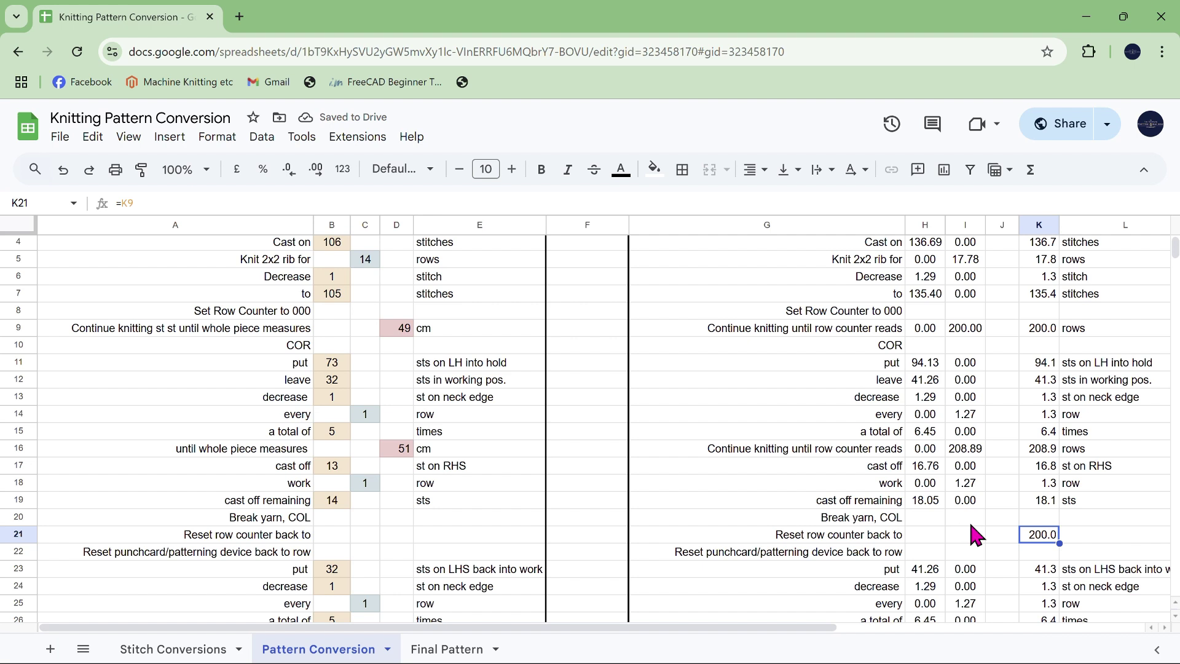
{"action": "left_click", "coordinate": [1051, 555]}
{"action": "type", "text": "=K9"}
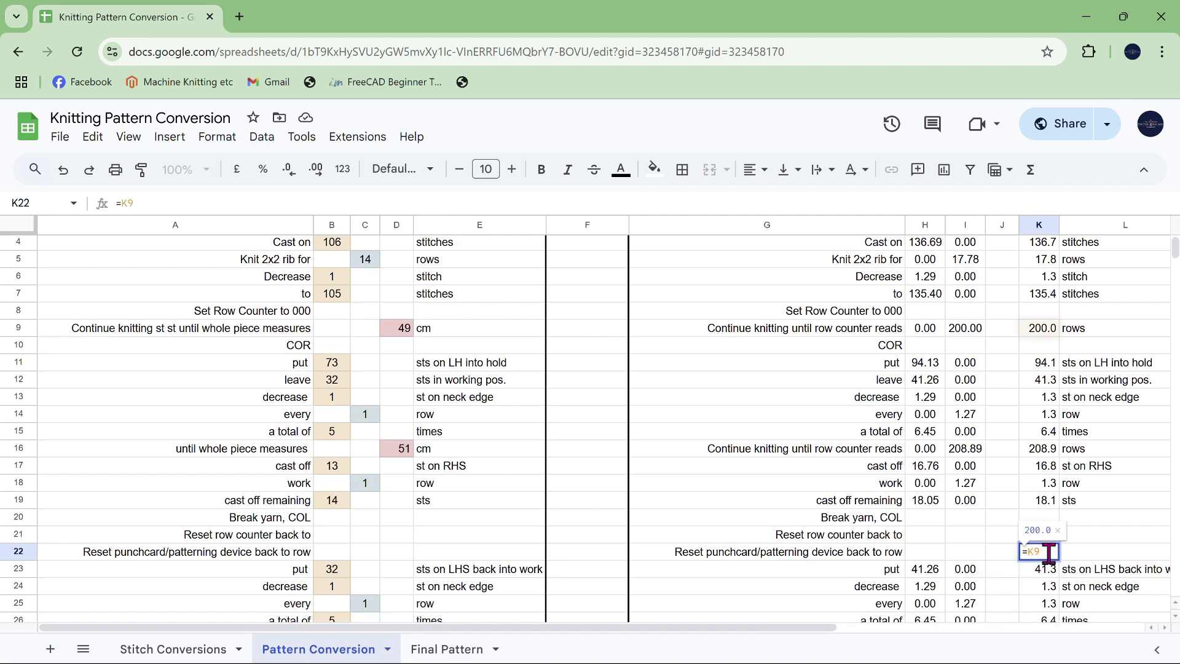
{"action": "key", "text": "Return"}
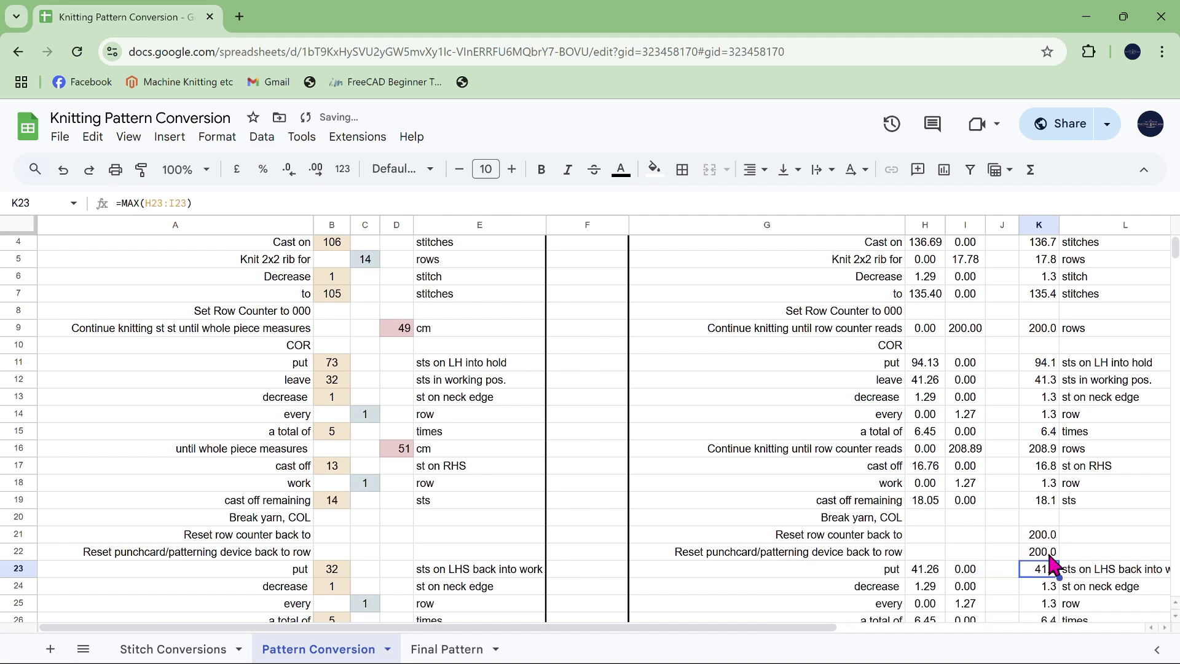
{"action": "scroll", "coordinate": [1025, 461], "scroll_direction": "down", "scroll_amount": 7}
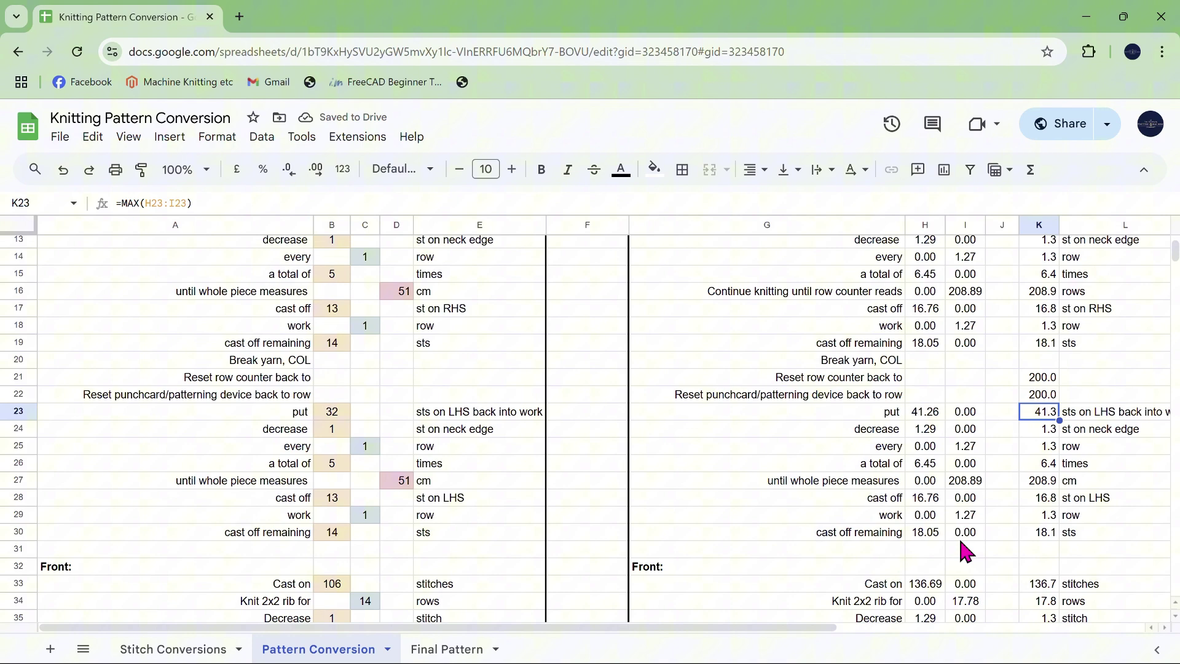
{"action": "scroll", "coordinate": [965, 550], "scroll_direction": "down", "scroll_amount": 5}
{"action": "scroll", "coordinate": [965, 550], "scroll_direction": "up", "scroll_amount": 12}
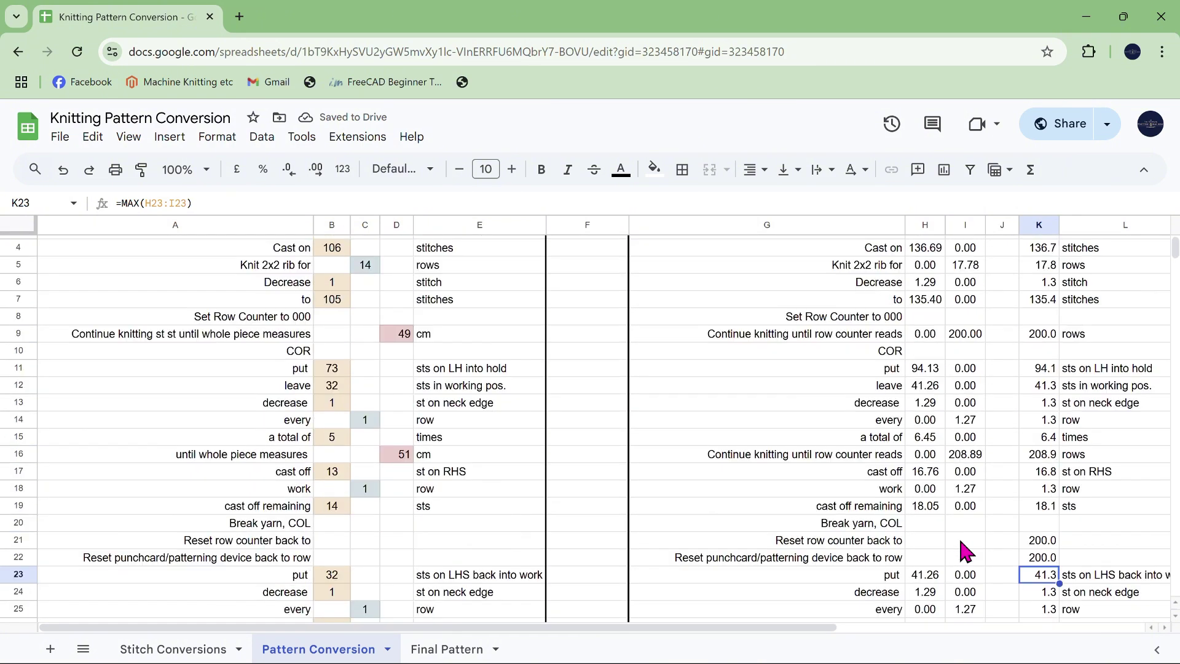
{"action": "scroll", "coordinate": [965, 550], "scroll_direction": "down", "scroll_amount": 1}
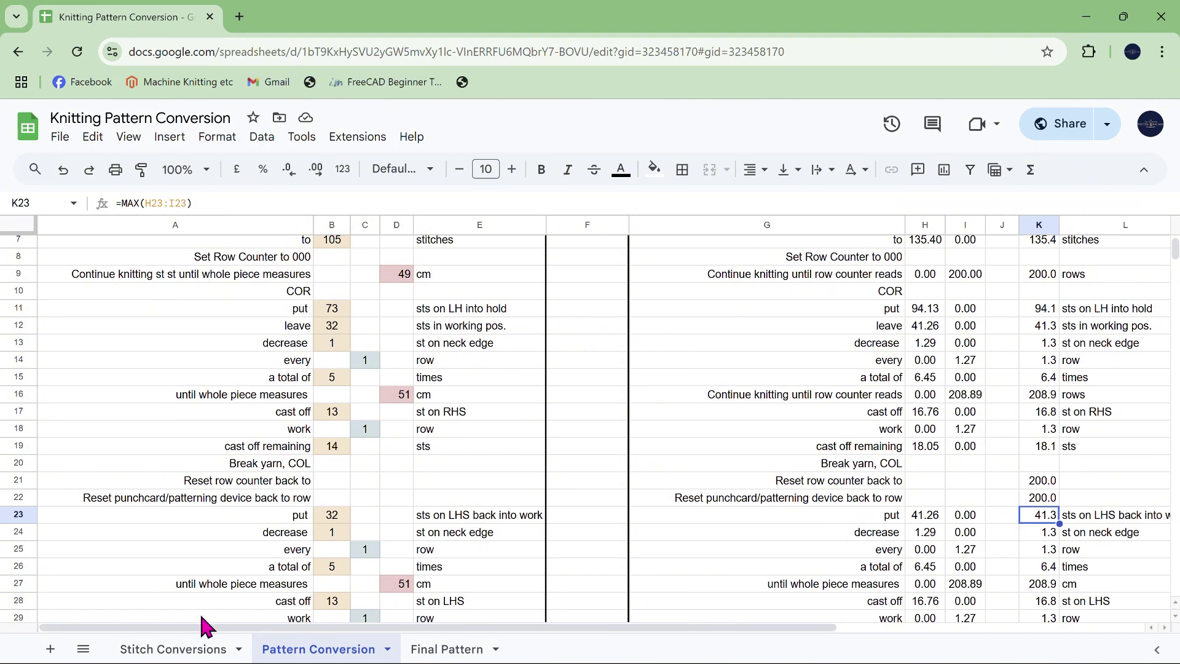
Step: Add a bold 'Plain Knitting' heading in A1 of Stitch Conversions
{"action": "left_click", "coordinate": [193, 654]}
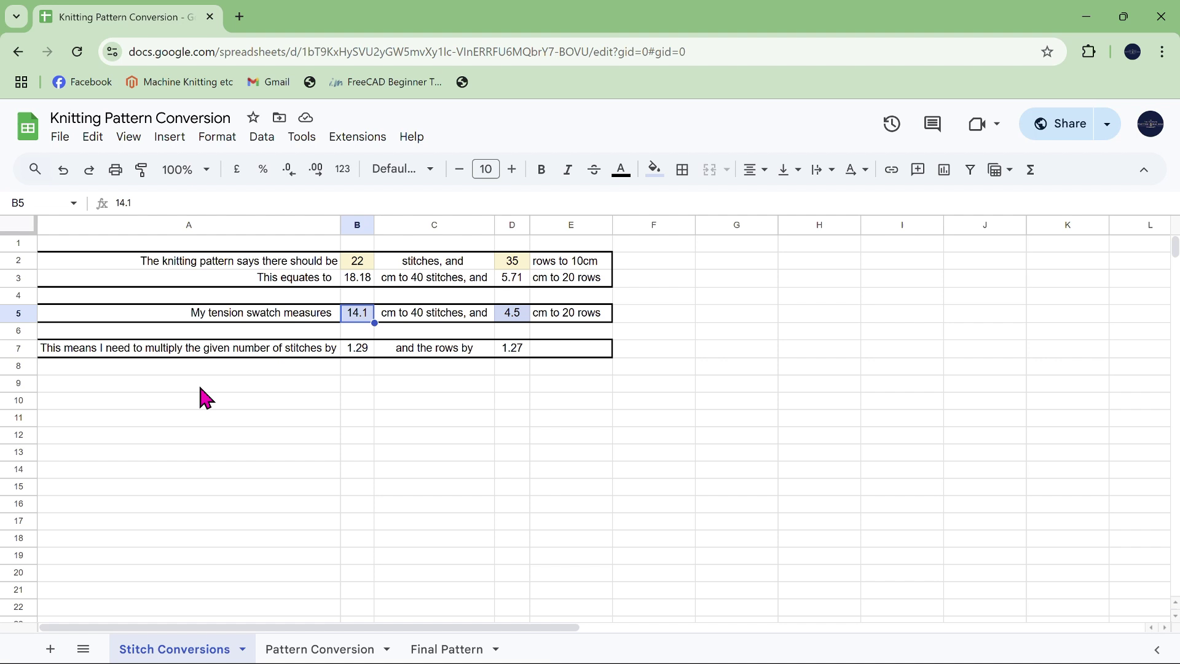
{"action": "left_click", "coordinate": [78, 260]}
{"action": "left_click", "coordinate": [82, 241]}
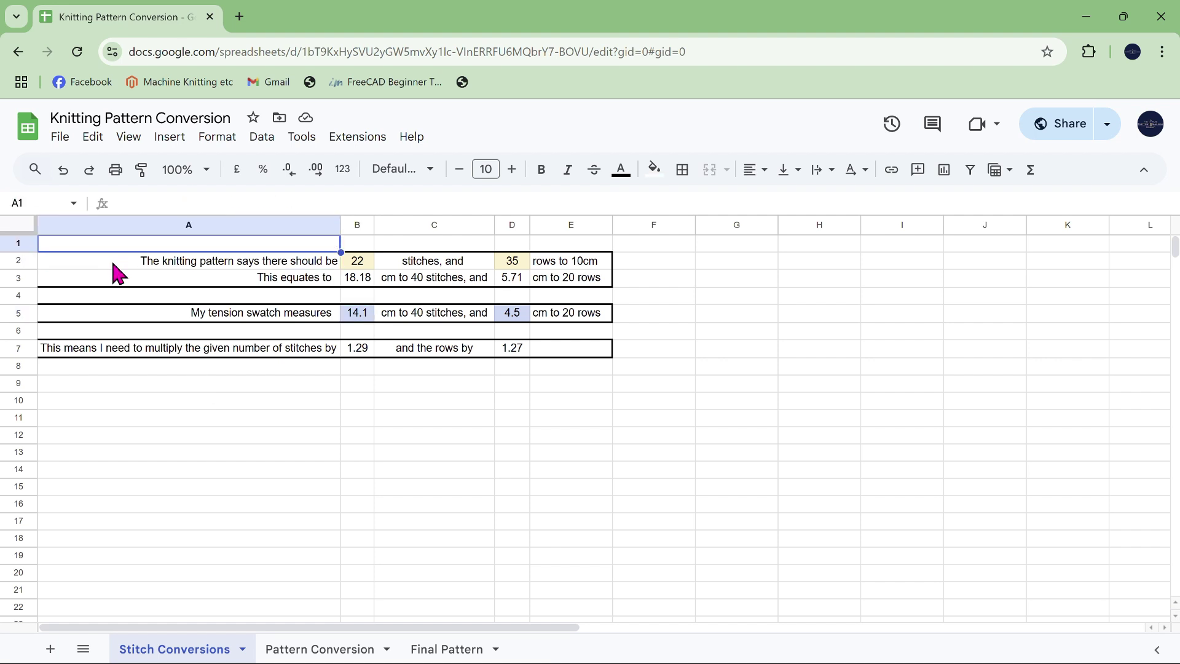
{"action": "type", "text": "Plain Knit"}
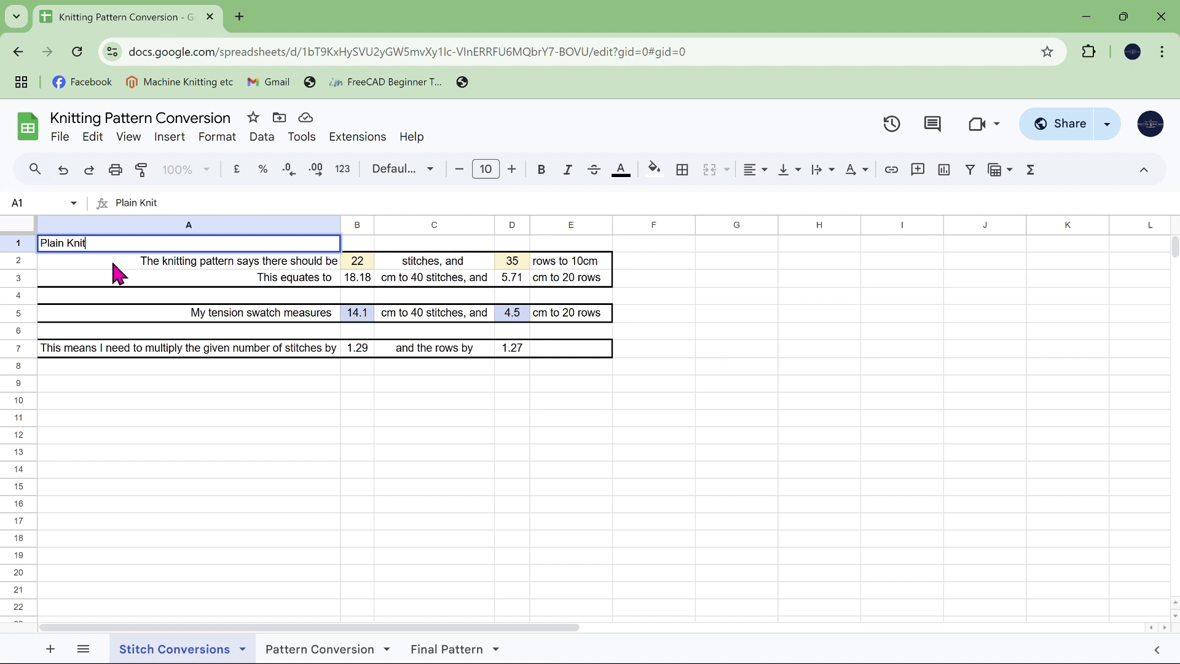
{"action": "type", "text": "ting"}
{"action": "left_click", "coordinate": [138, 297]}
{"action": "left_click", "coordinate": [111, 244]}
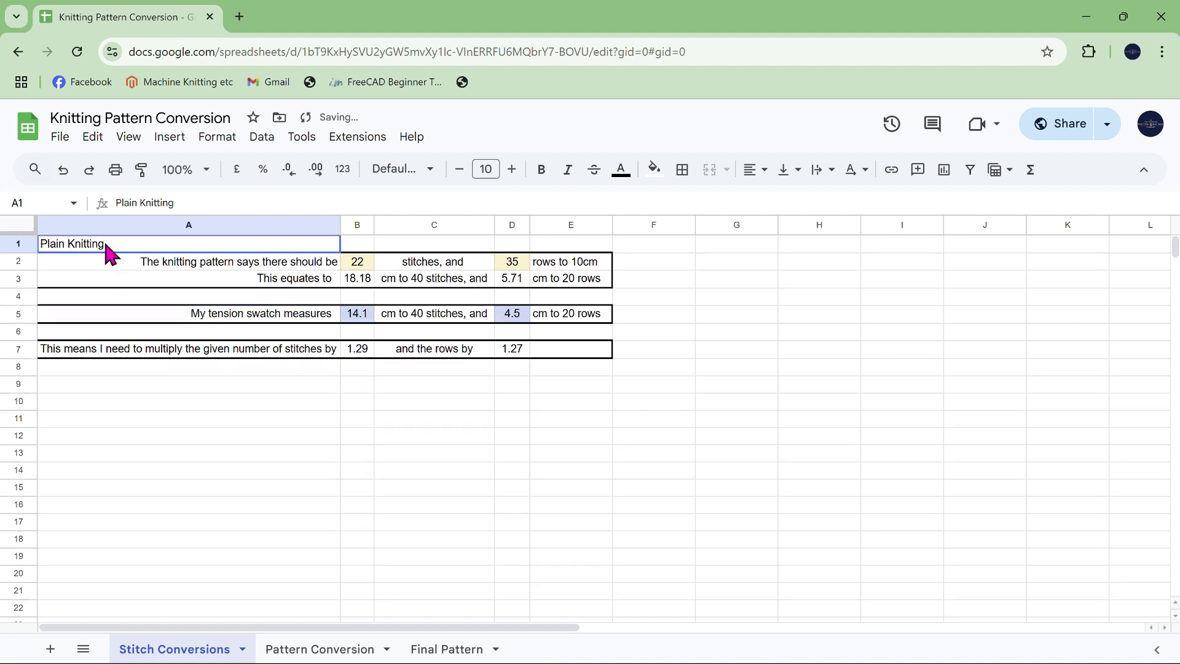
{"action": "left_click", "coordinate": [544, 175]}
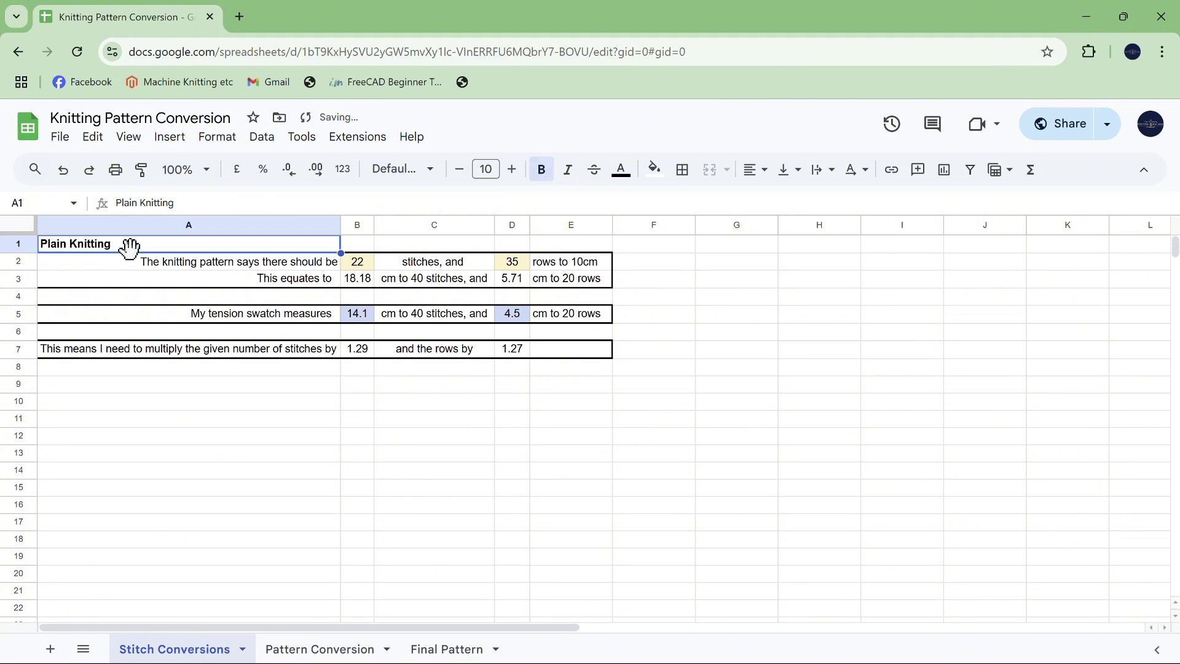
Step: Copy tension block rows 1–7 into rows 11–17
{"action": "left_click_drag", "start_coordinate": [12, 243], "coordinate": [11, 349]}
{"action": "key", "text": "ctrl+c"}
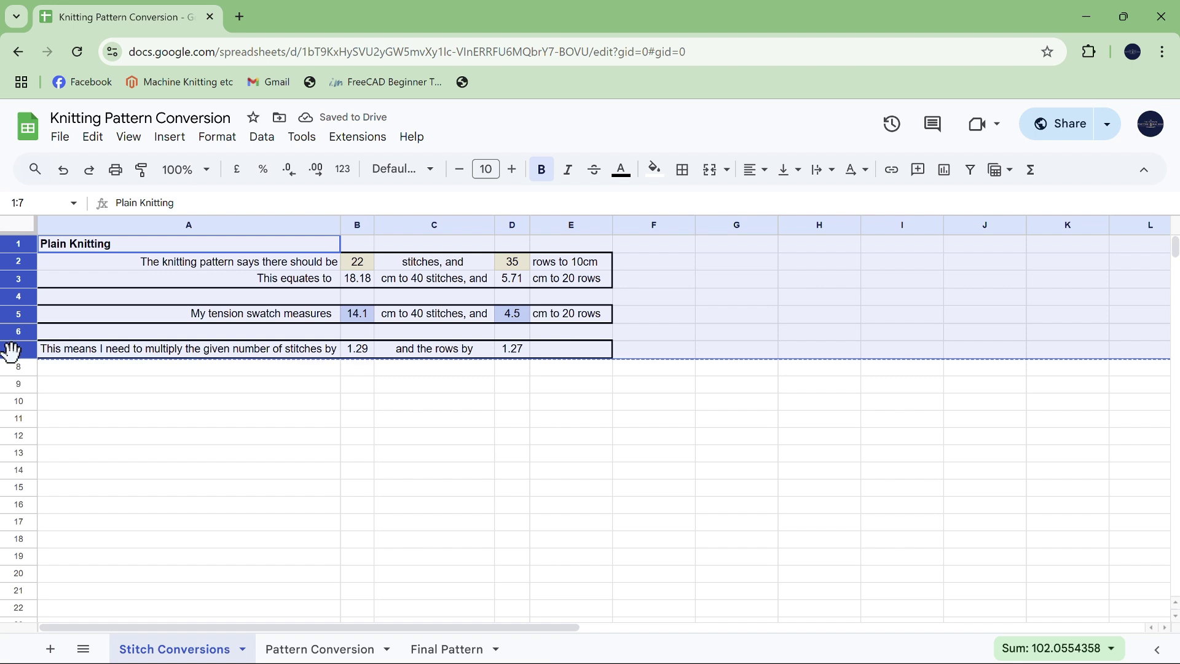
{"action": "left_click", "coordinate": [22, 421]}
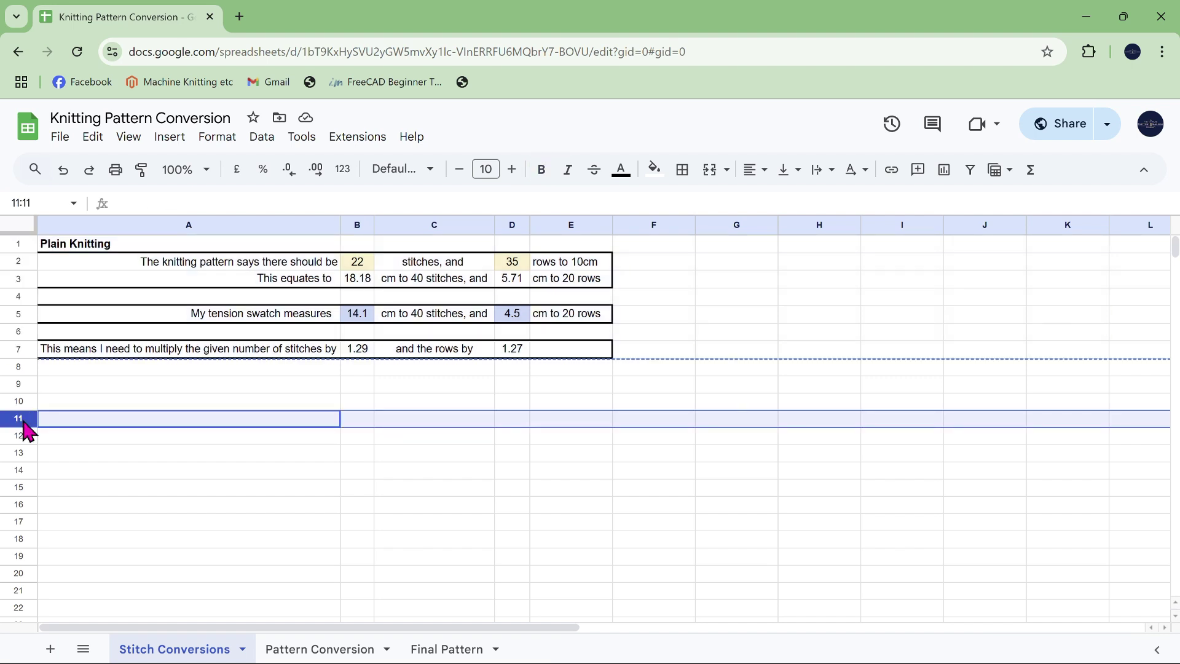
{"action": "key", "text": "ctrl+v"}
Step: Rename the copied heading 'Pattern Knitting' and enter swatch measurements 17 and 3
{"action": "left_click", "coordinate": [74, 423]}
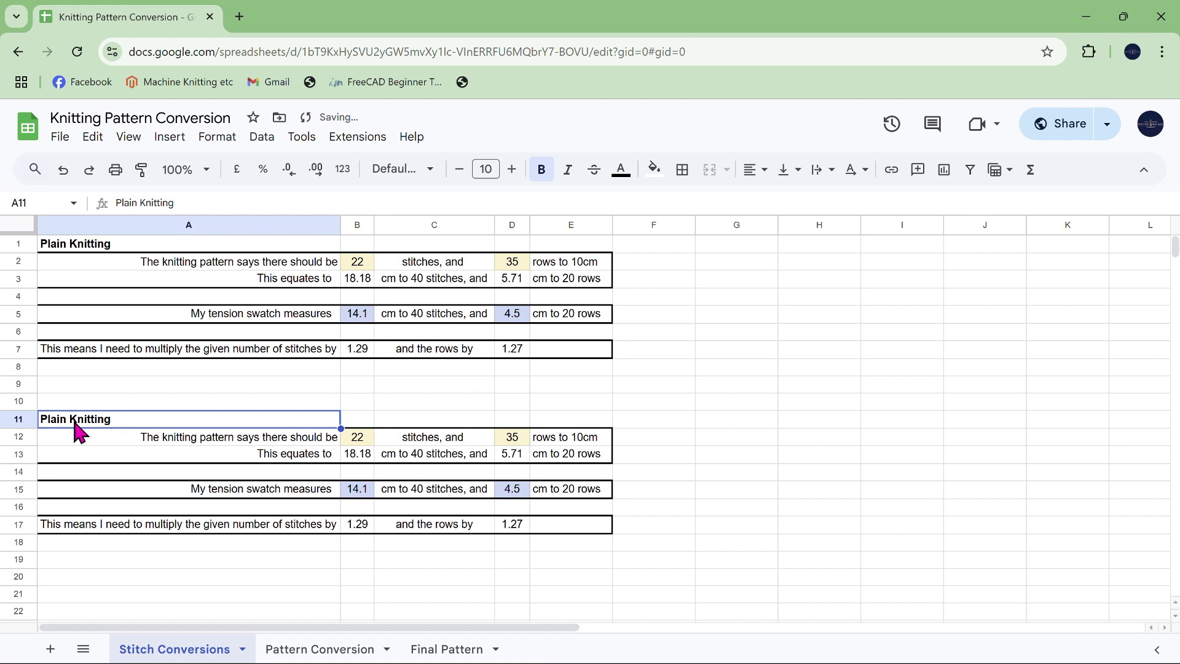
{"action": "type", "text": "Pattern"}
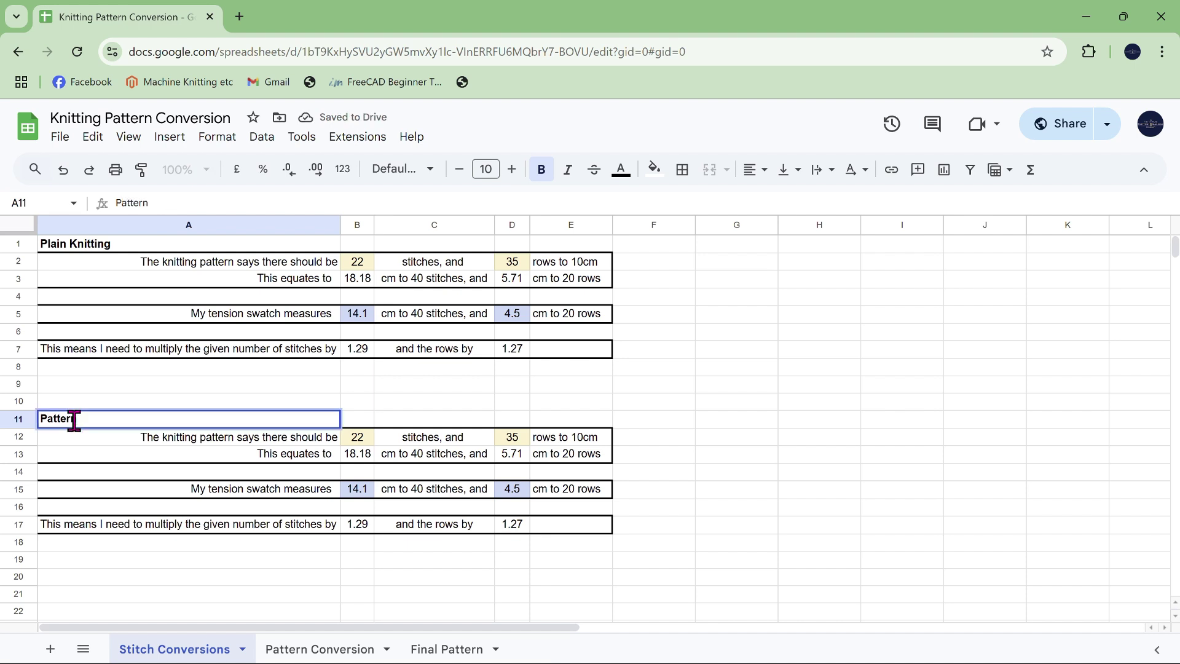
{"action": "type", "text": " Knitting"}
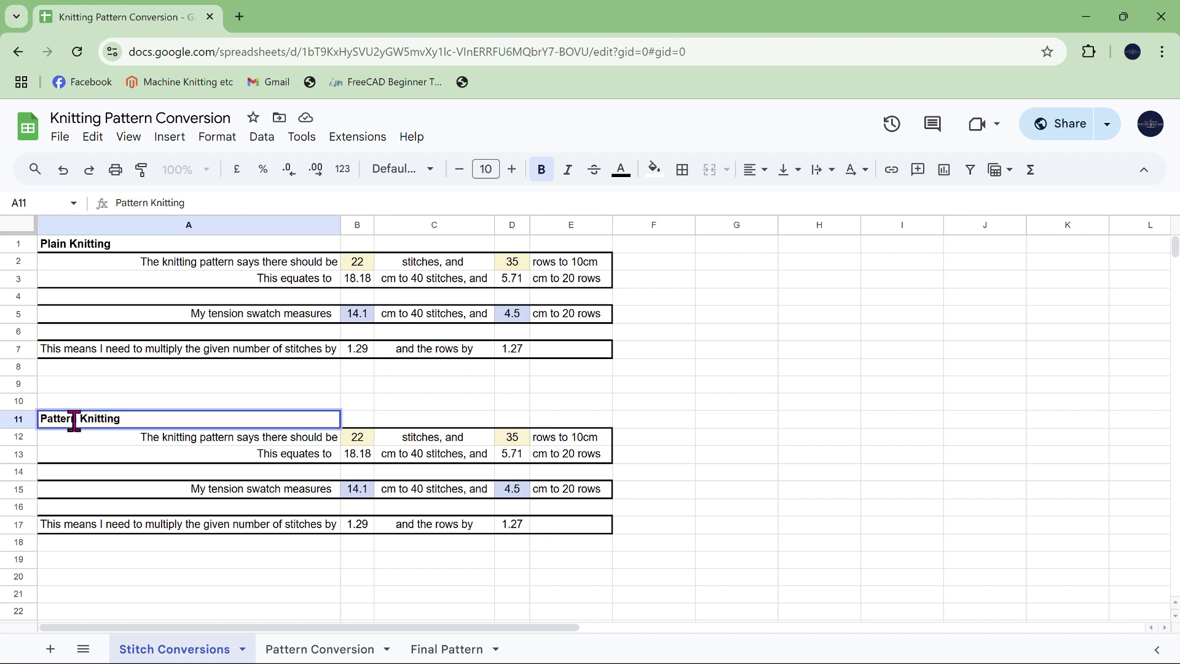
{"action": "left_click", "coordinate": [516, 492]}
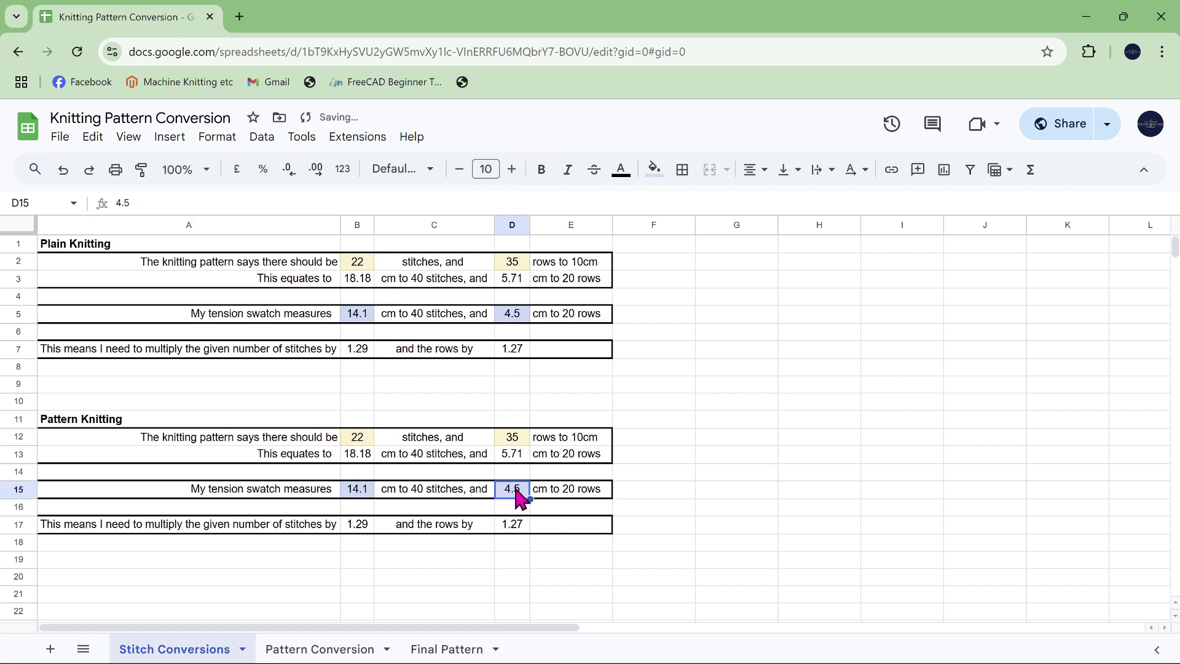
{"action": "type", "text": "3"}
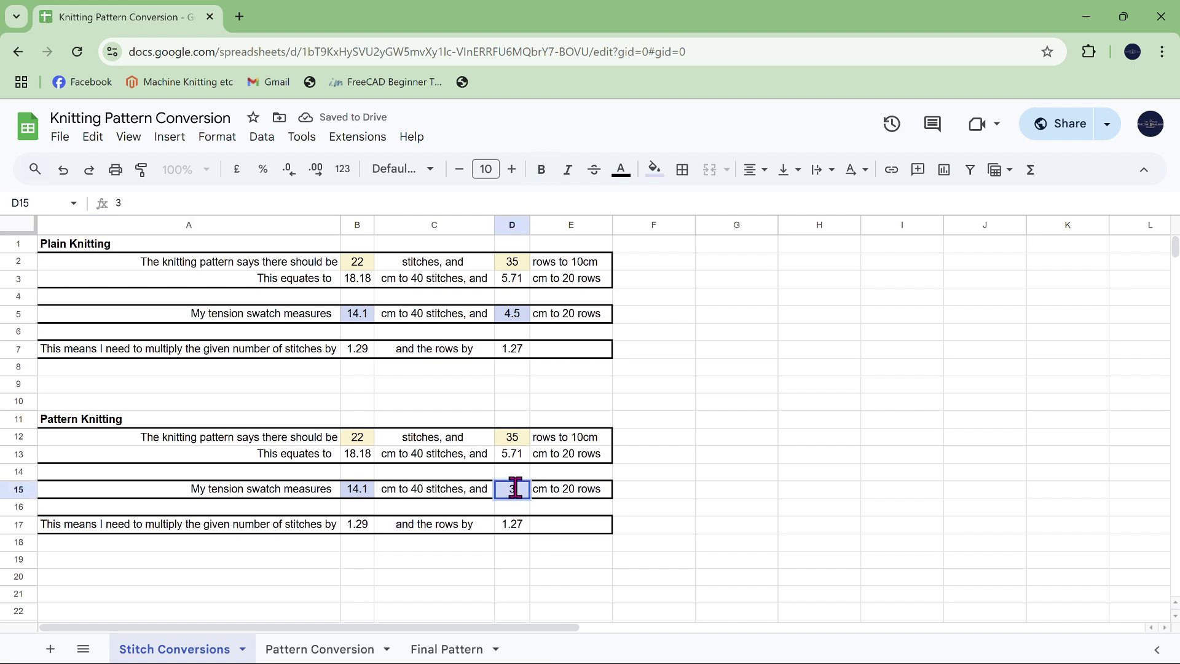
{"action": "left_click", "coordinate": [358, 491]}
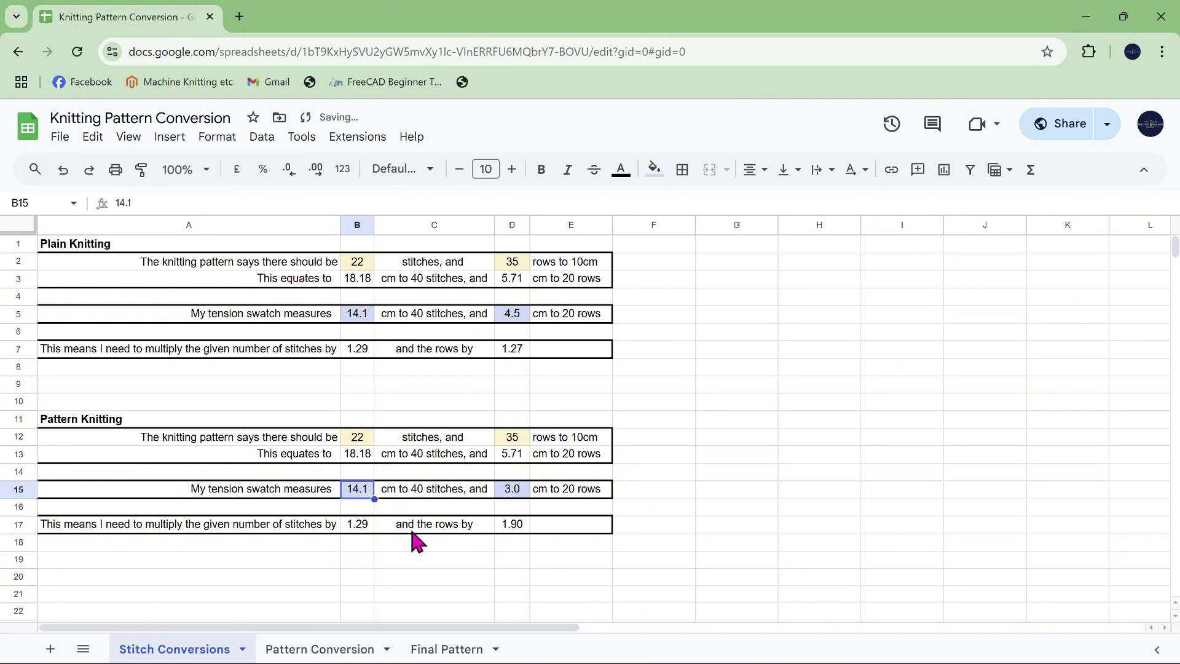
{"action": "type", "text": "17"}
{"action": "left_click", "coordinate": [690, 441]}
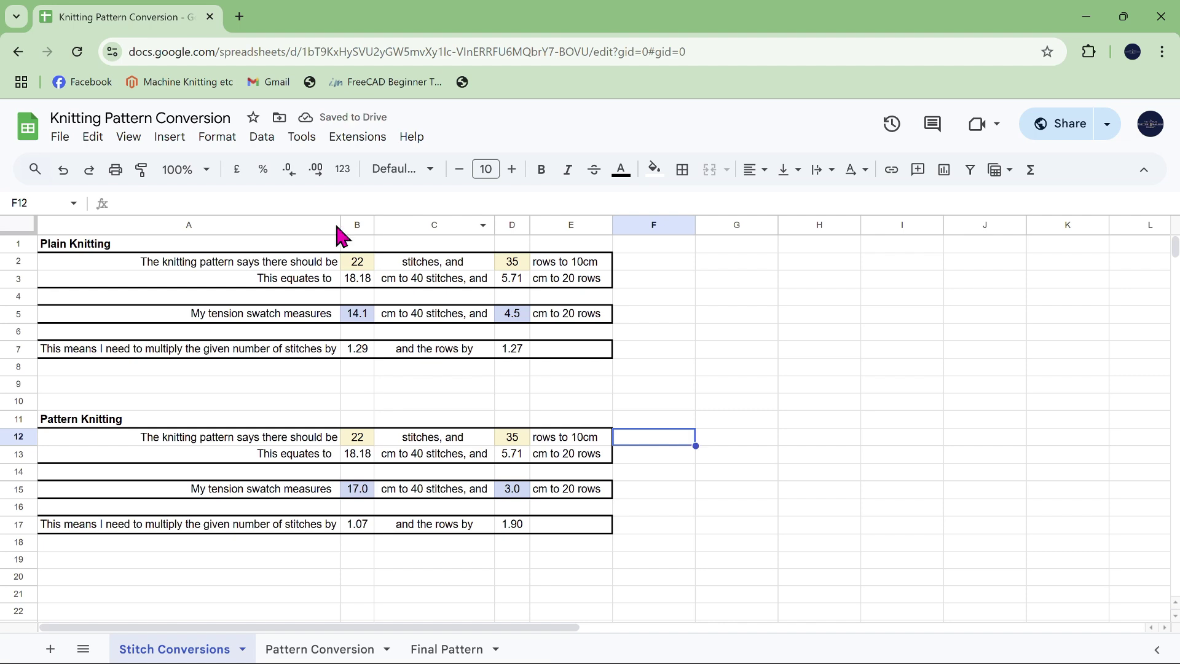
{"action": "left_click", "coordinate": [317, 649]}
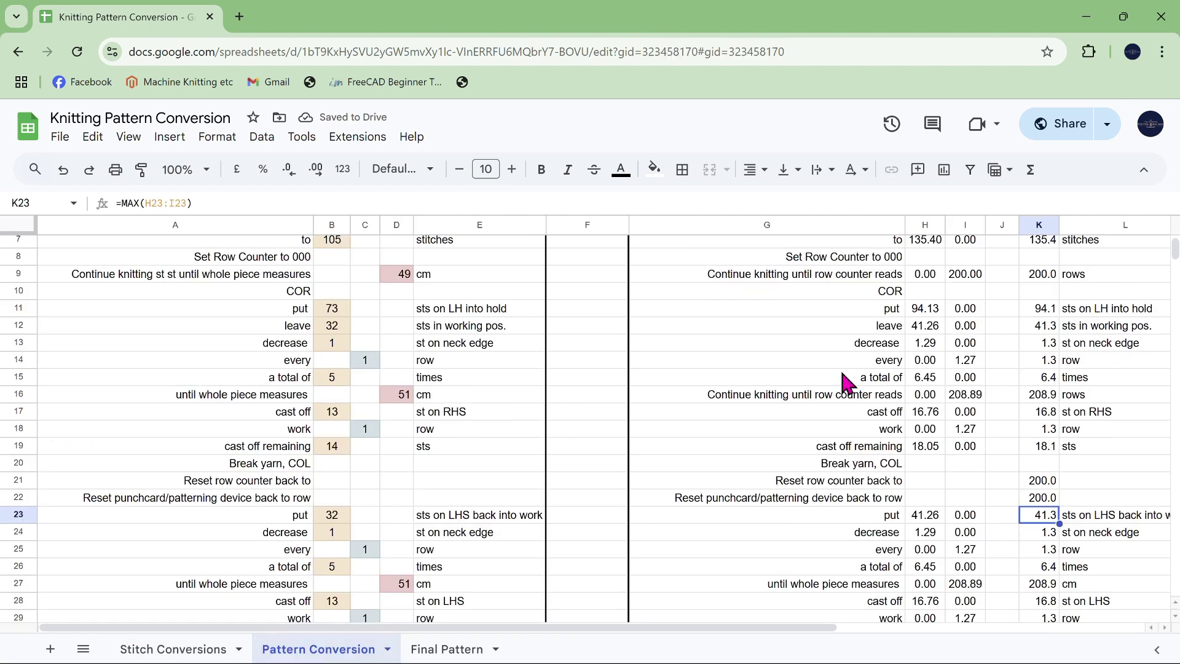
{"action": "scroll", "coordinate": [1000, 337], "scroll_direction": "up", "scroll_amount": 3}
{"action": "left_click", "coordinate": [934, 300]}
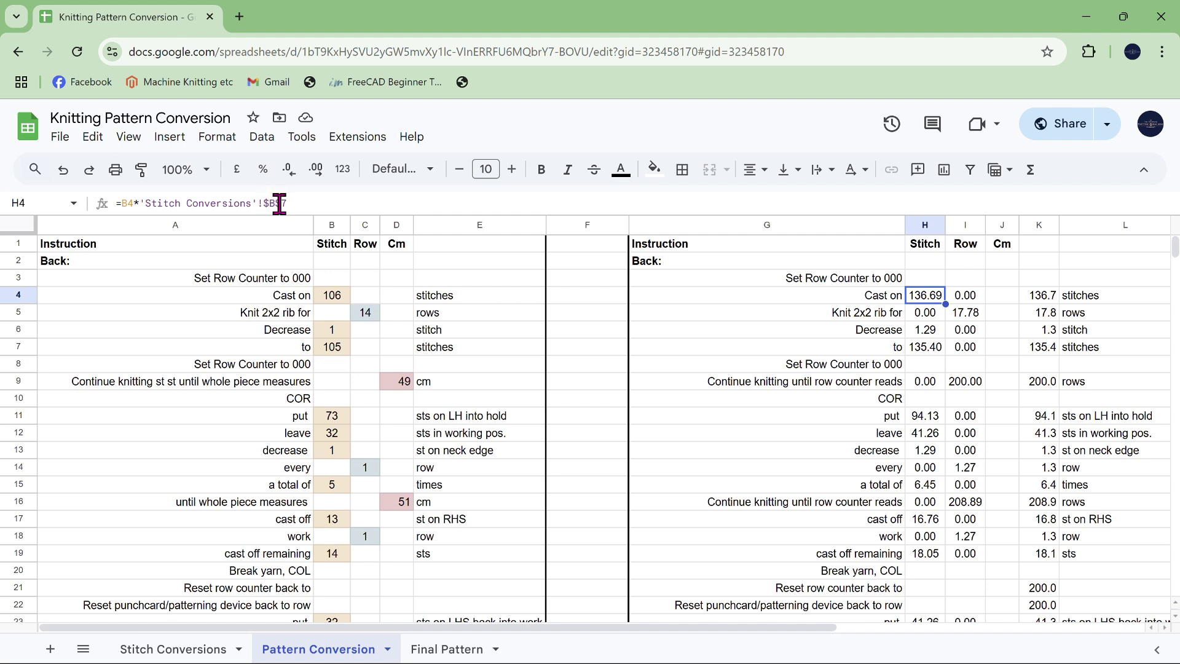
{"action": "left_click", "coordinate": [177, 649]}
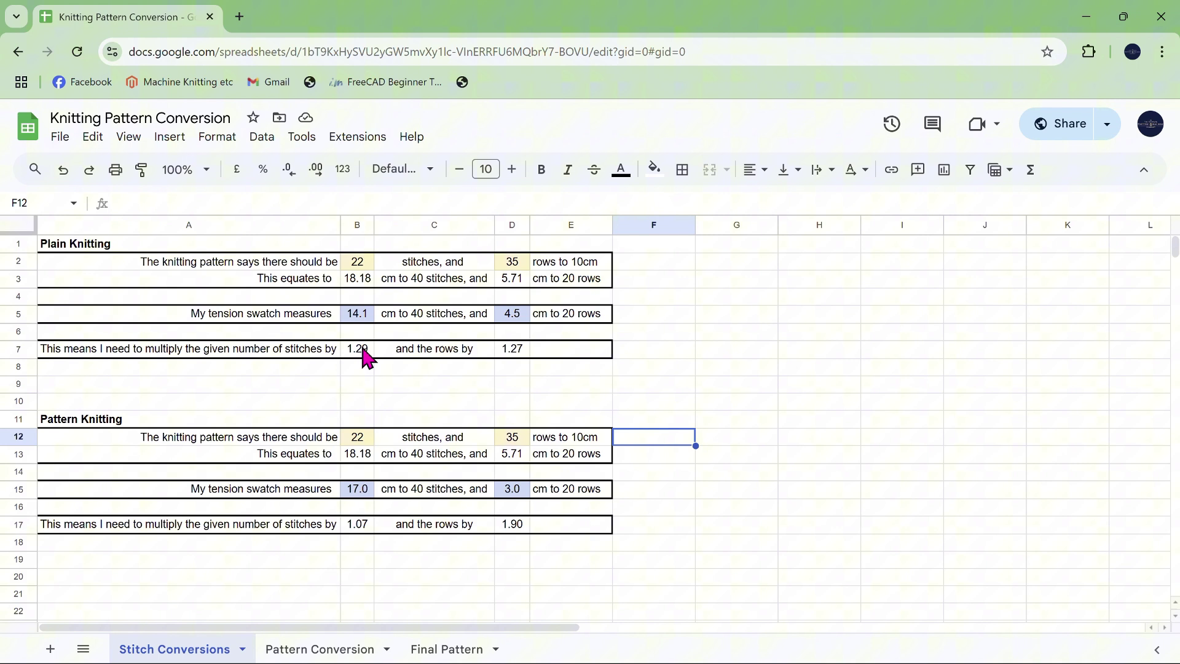
{"action": "left_click", "coordinate": [367, 365]}
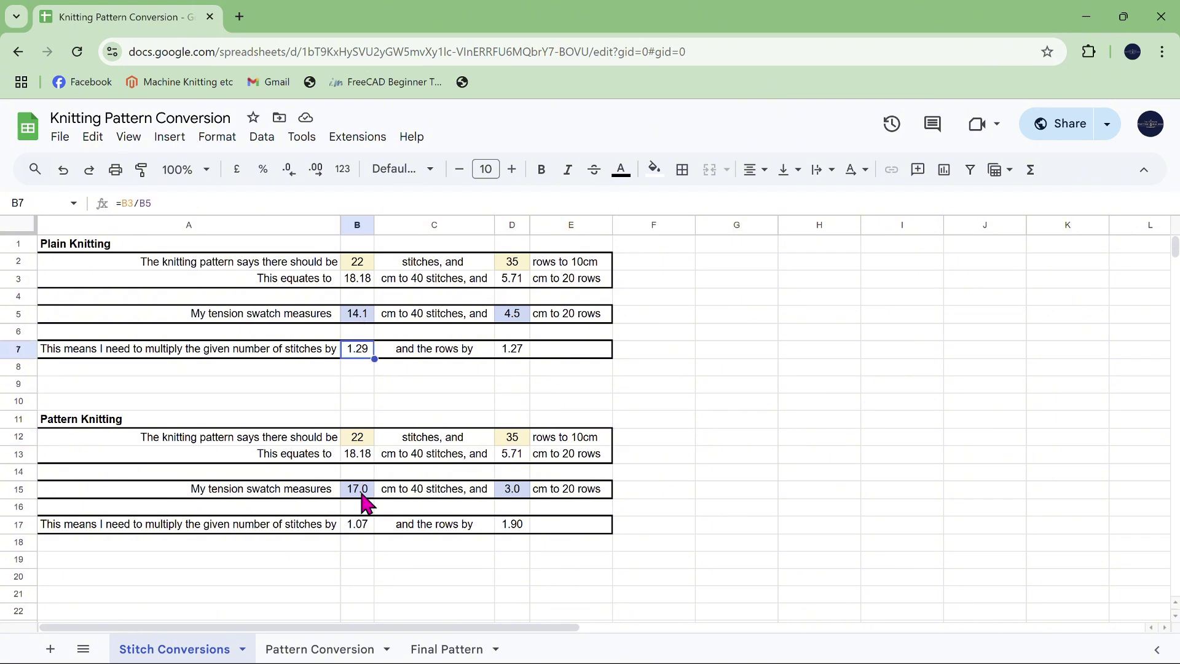
{"action": "left_click", "coordinate": [367, 528]}
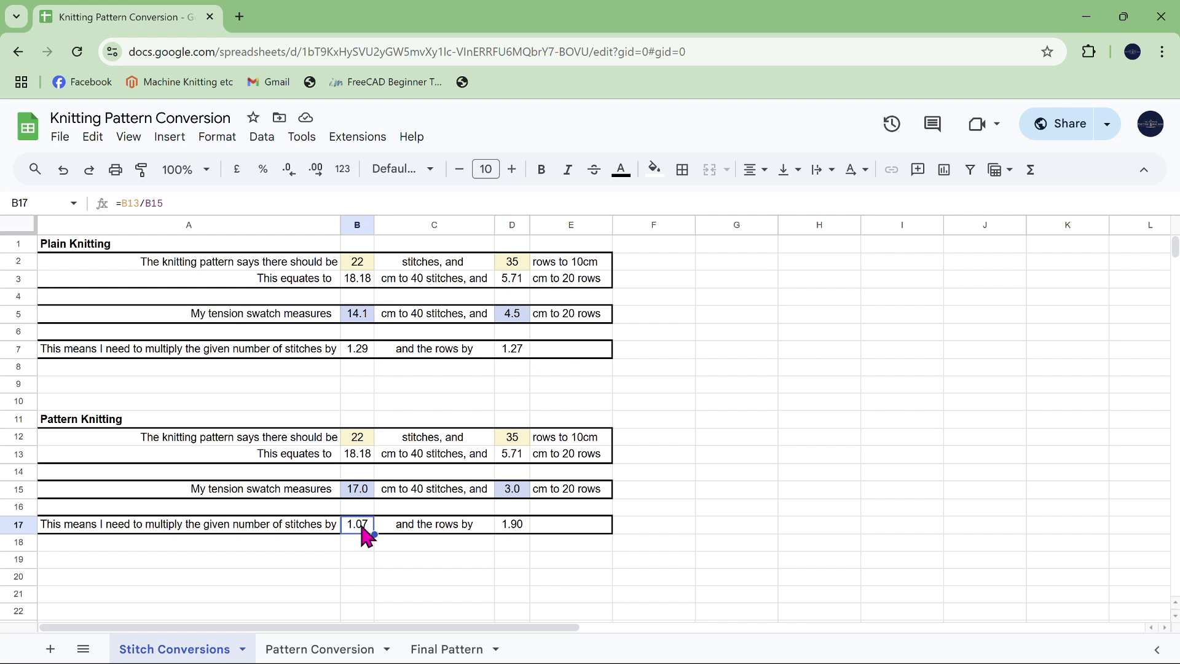
{"action": "key", "text": "ctrl+shift+Page_Down"}
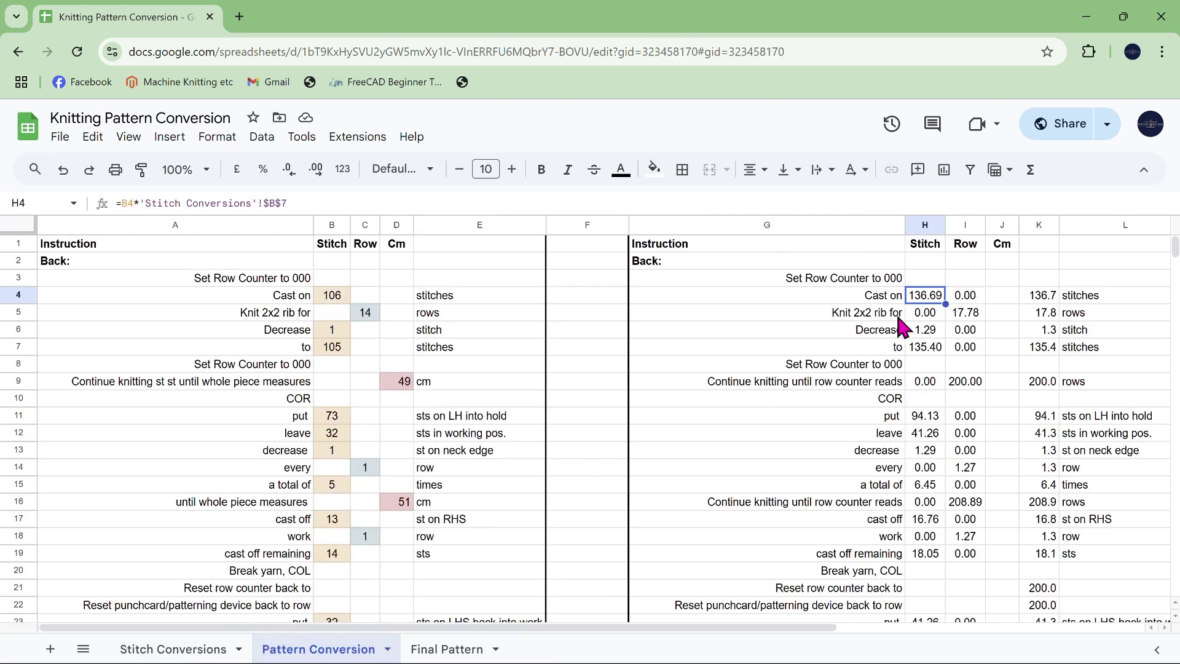
{"action": "left_click", "coordinate": [966, 296]}
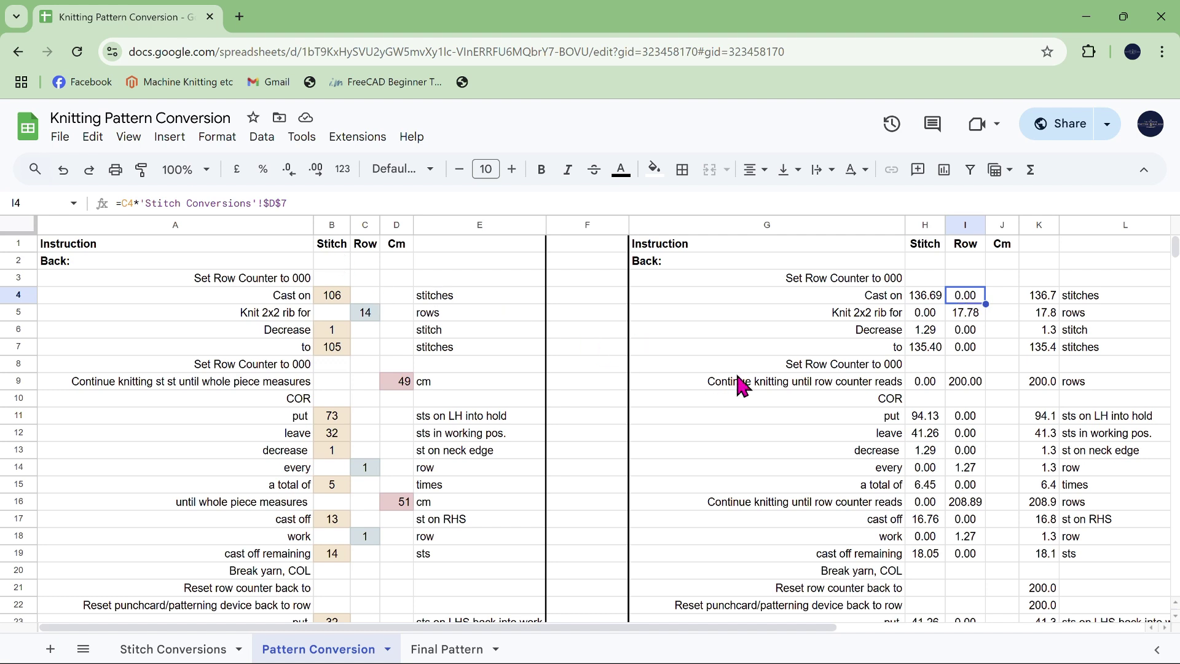
{"action": "scroll", "coordinate": [952, 367], "scroll_direction": "down", "scroll_amount": 5}
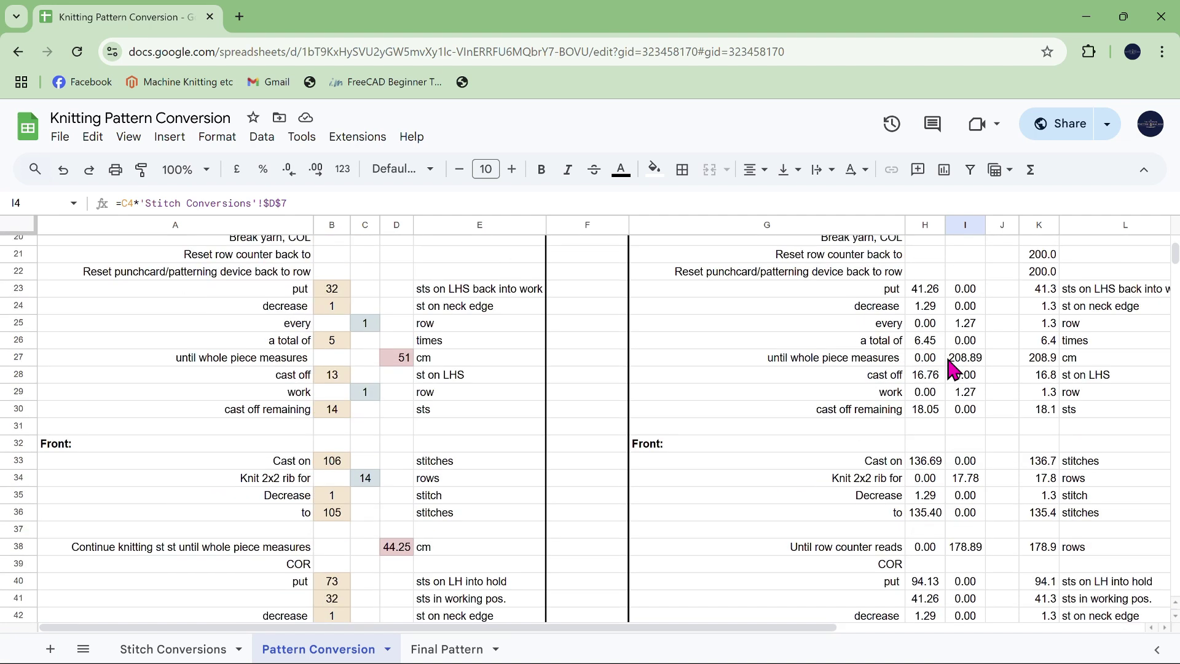
{"action": "scroll", "coordinate": [953, 367], "scroll_direction": "down", "scroll_amount": 8}
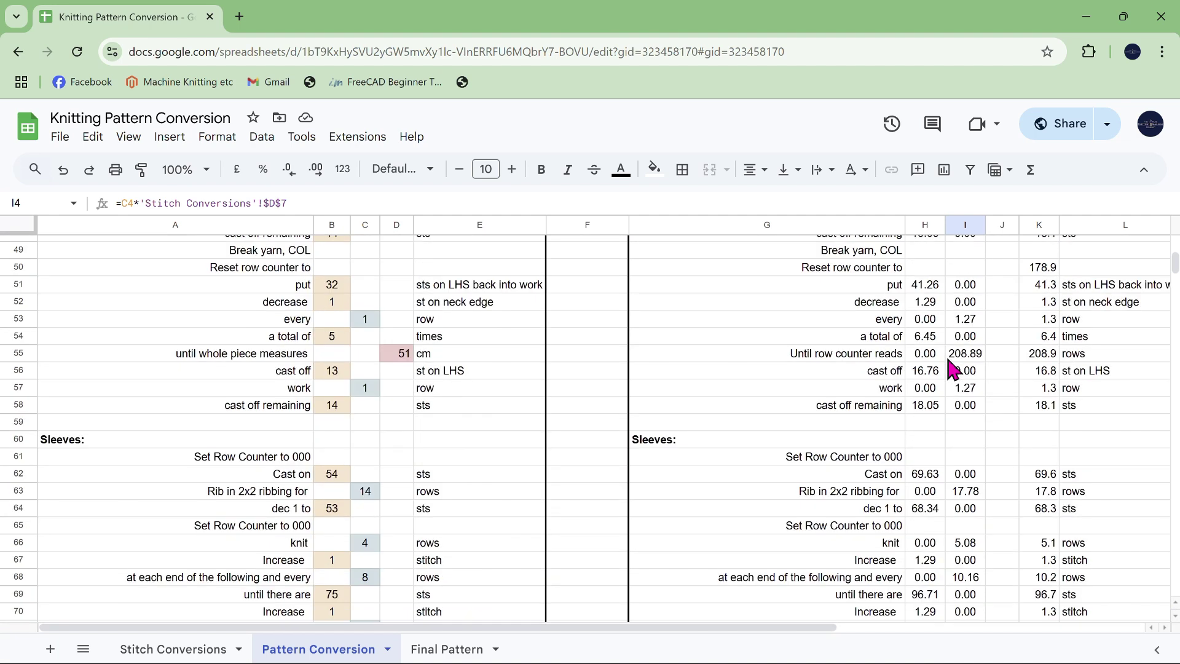
{"action": "left_click", "coordinate": [925, 474]}
{"action": "scroll", "coordinate": [927, 474], "scroll_direction": "down", "scroll_amount": 9}
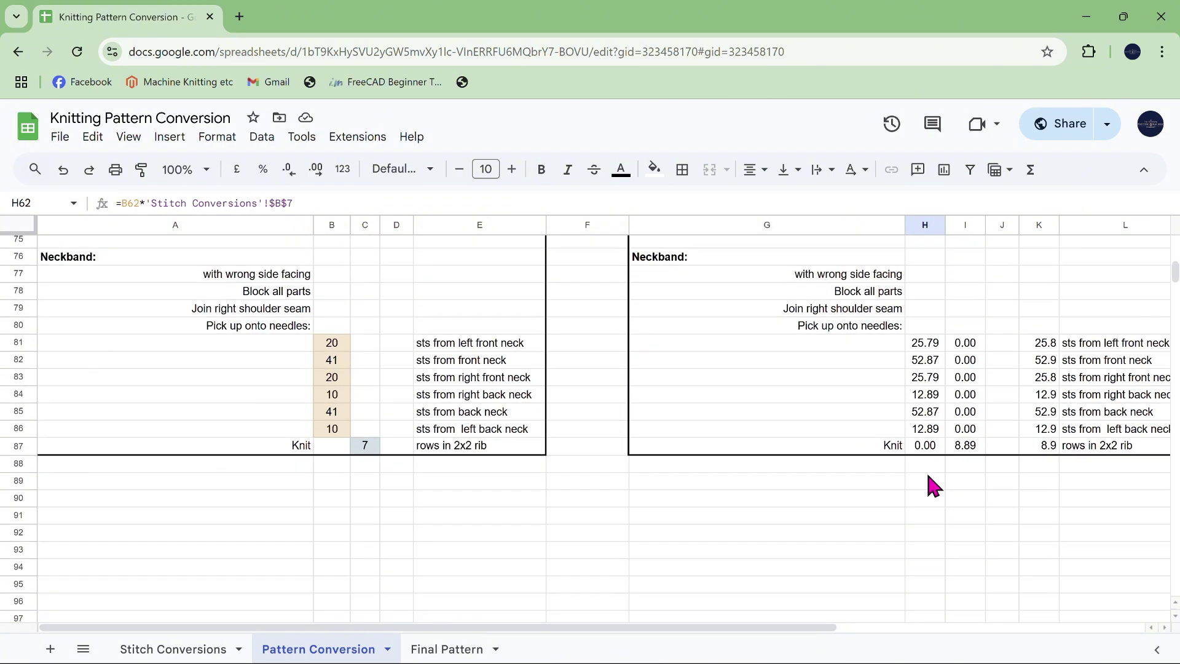
{"action": "scroll", "coordinate": [927, 473], "scroll_direction": "up", "scroll_amount": 5}
{"action": "scroll", "coordinate": [928, 476], "scroll_direction": "up", "scroll_amount": 12}
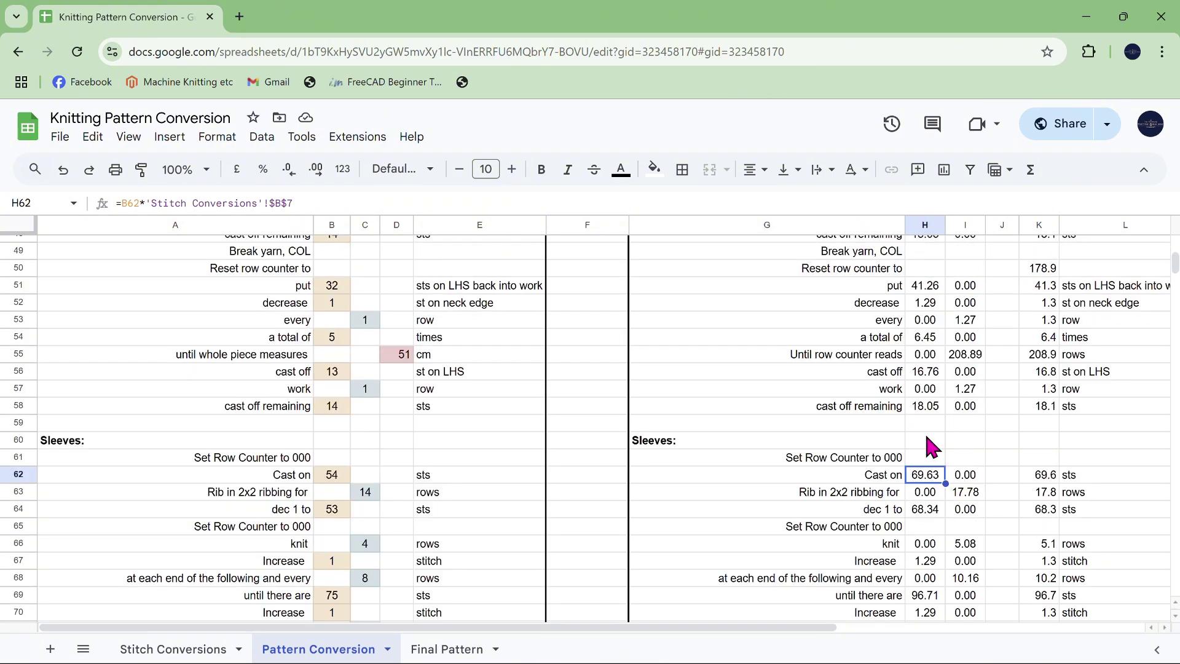
{"action": "scroll", "coordinate": [926, 433], "scroll_direction": "up", "scroll_amount": 4}
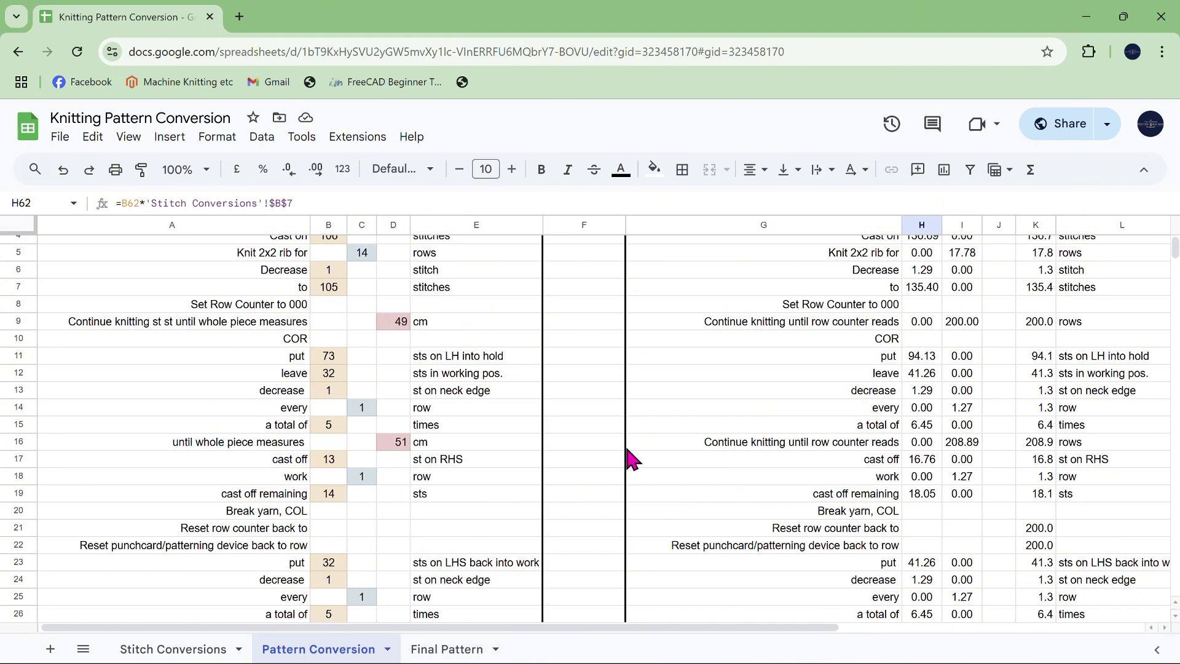
Step: Scroll through the Final Pattern sheet's Back instructions and check the rounded value 7 in E15
{"action": "scroll", "coordinate": [632, 453], "scroll_direction": "up", "scroll_amount": 1}
{"action": "scroll", "coordinate": [632, 453], "scroll_direction": "right", "scroll_amount": 3}
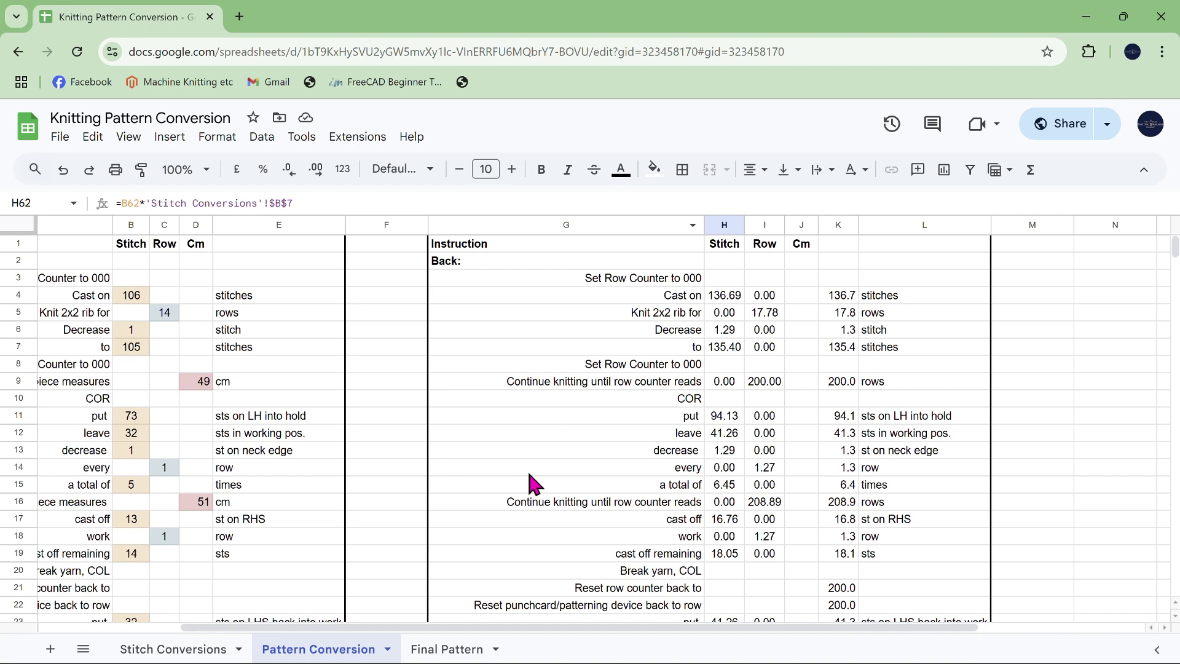
{"action": "left_click", "coordinate": [458, 651]}
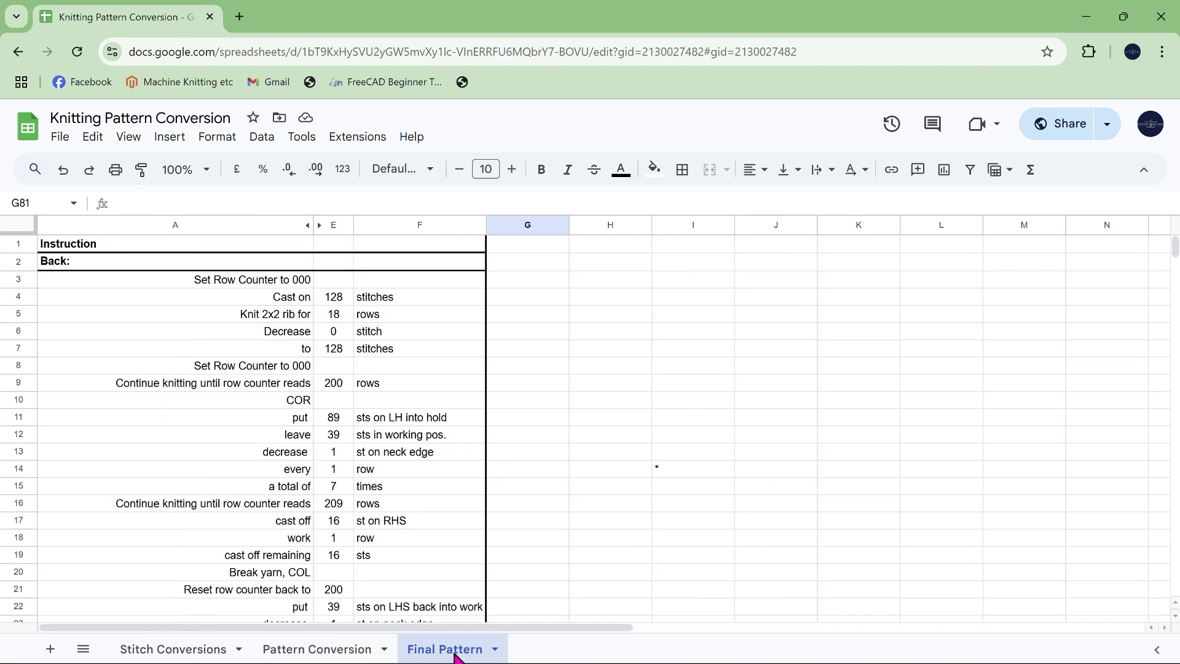
{"action": "scroll", "coordinate": [316, 254], "scroll_direction": "down", "scroll_amount": 20}
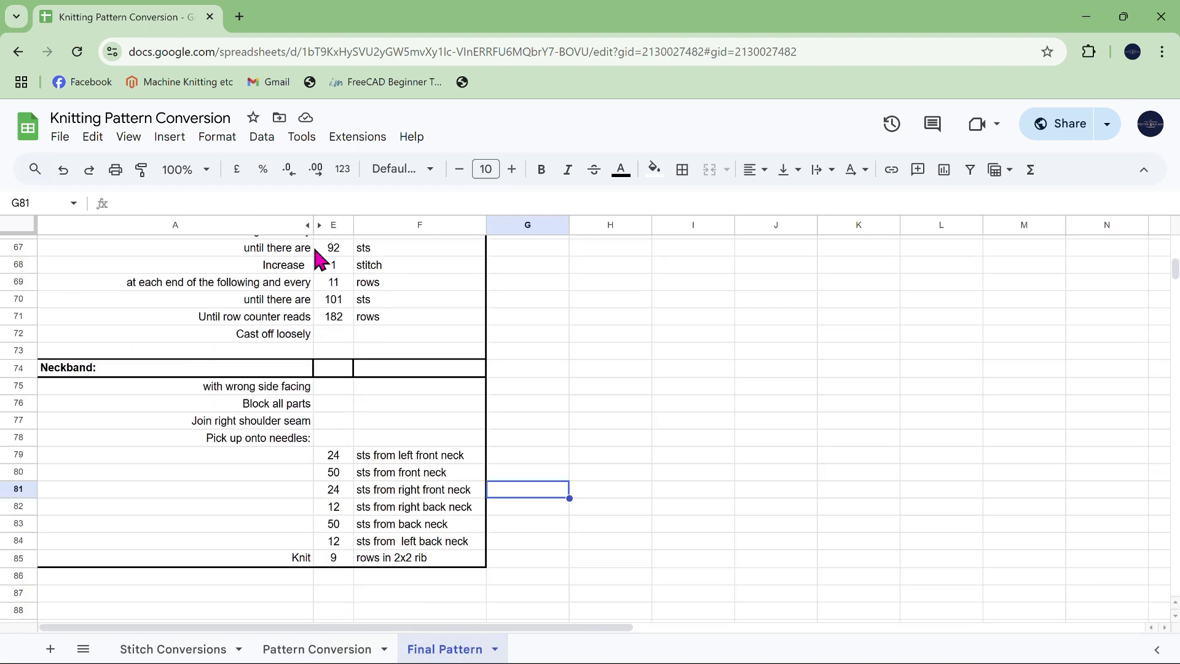
{"action": "scroll", "coordinate": [316, 255], "scroll_direction": "up", "scroll_amount": 16}
{"action": "scroll", "coordinate": [316, 254], "scroll_direction": "up", "scroll_amount": 8}
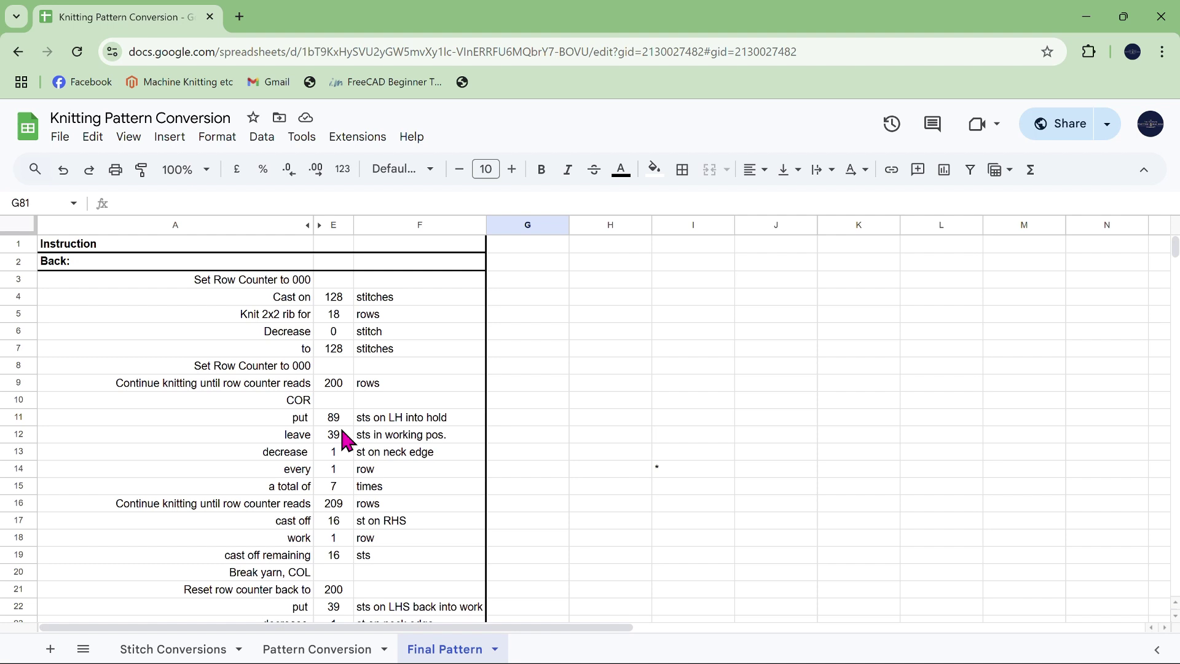
{"action": "left_click", "coordinate": [344, 487]}
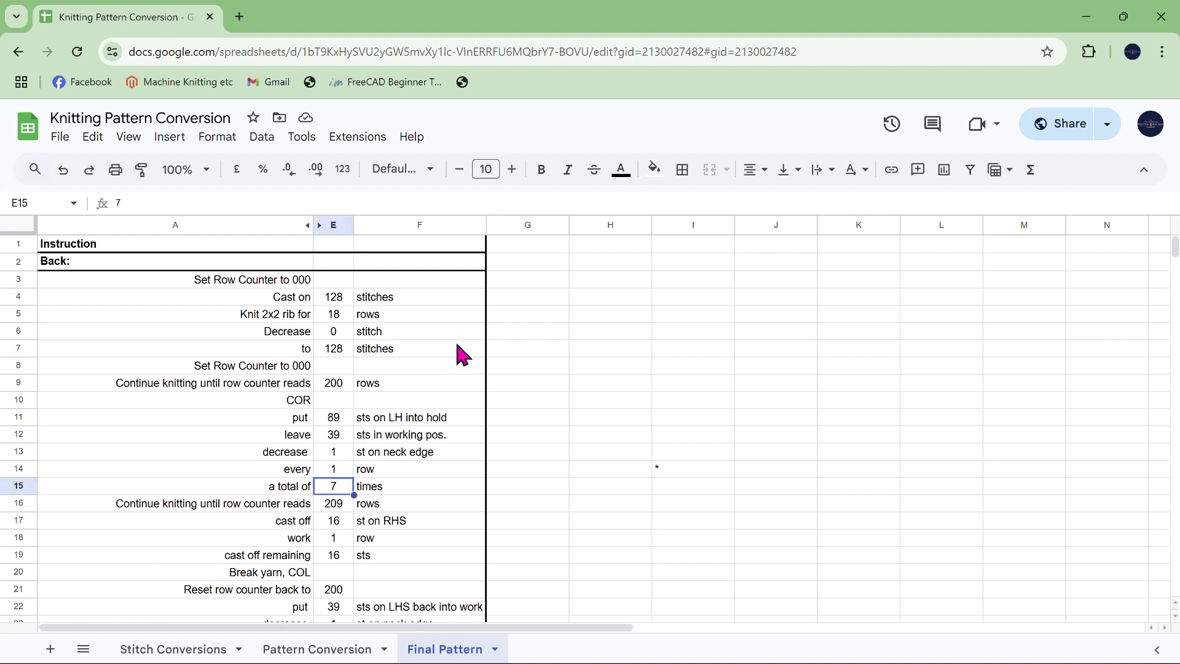